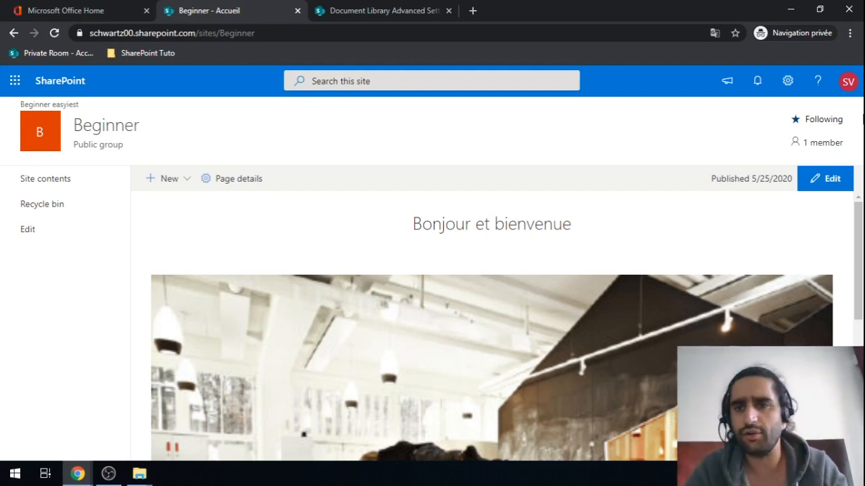
# Step: Reach the Beginner site's classic Site Settings page through Site information's 'View all site settings'
pyautogui.click(788, 82)
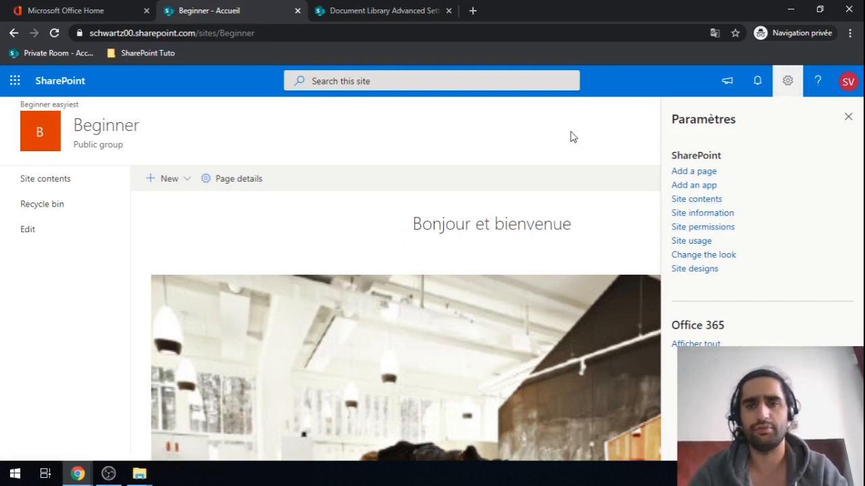
pyautogui.click(703, 213)
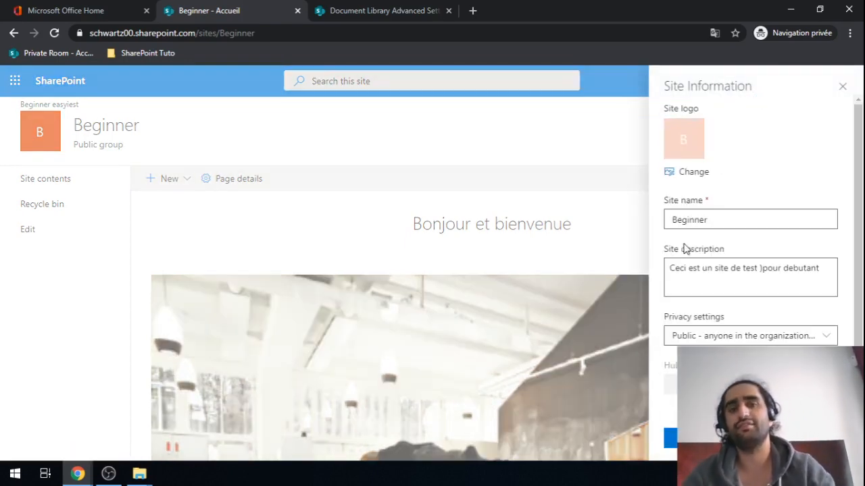
pyautogui.scroll(-1, 684, 249)
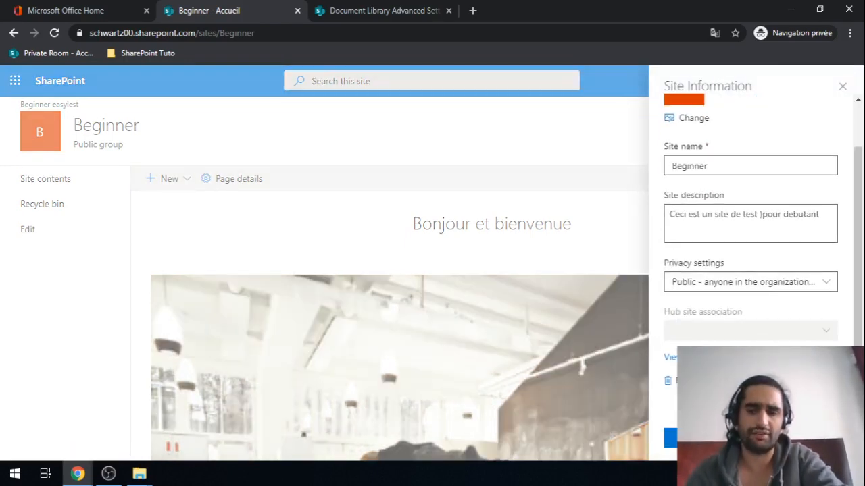
pyautogui.click(672, 358)
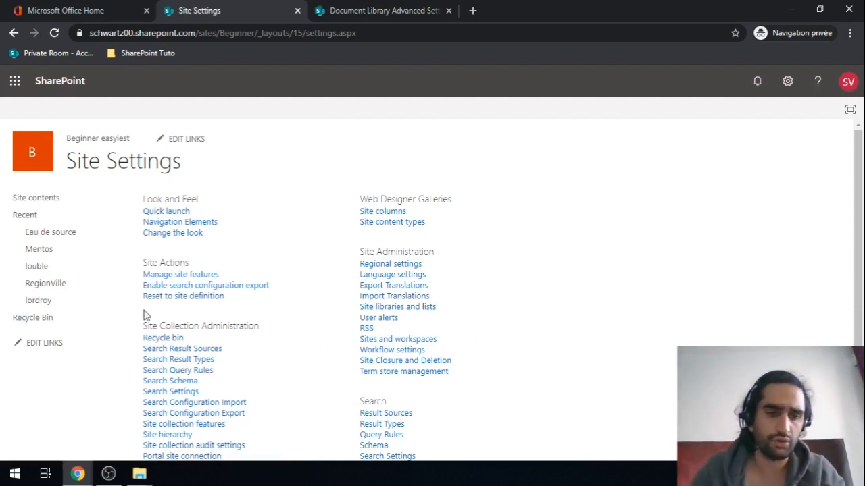
# Step: Open Manage site features and choose Deactivate for Metadata Navigation and Filtering
pyautogui.scroll(-1, 143, 313)
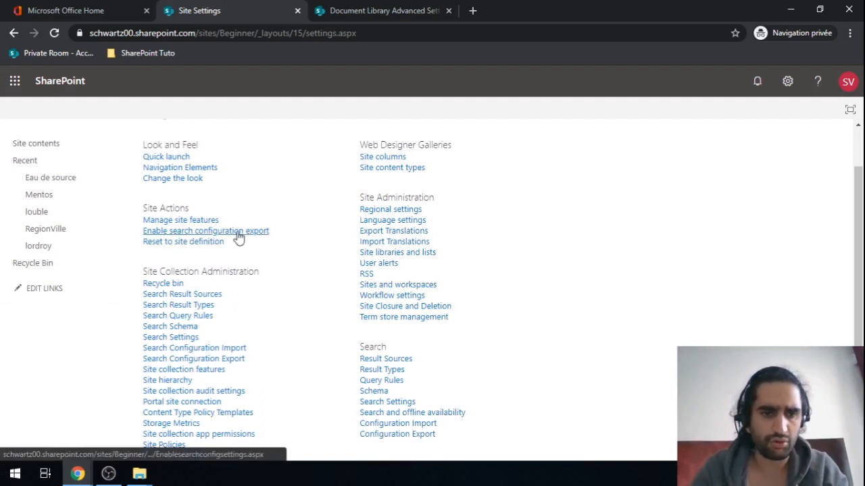
pyautogui.scroll(1, 225, 223)
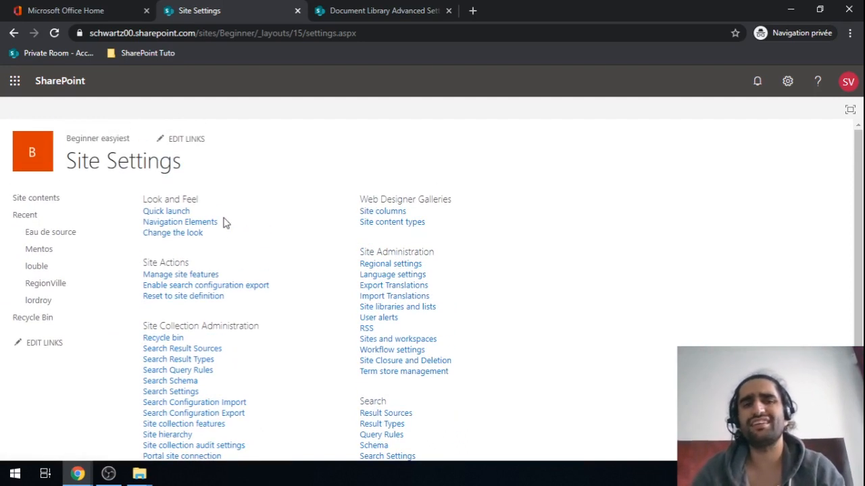
pyautogui.click(186, 279)
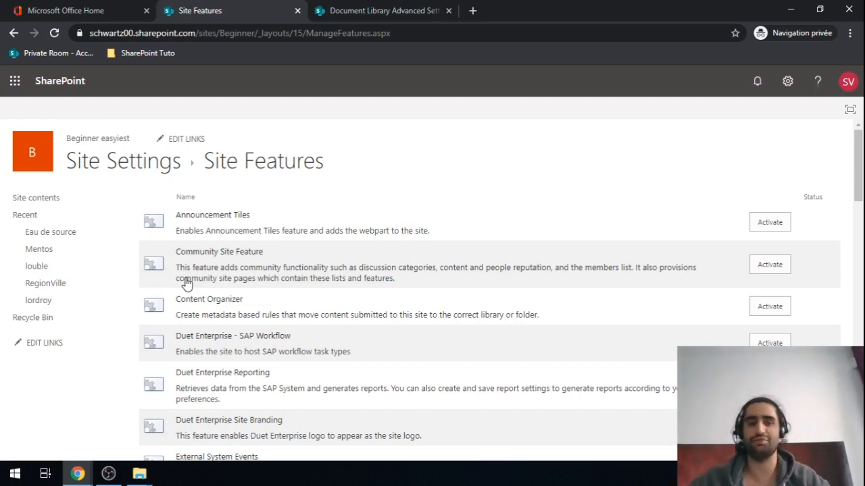
pyautogui.scroll(-1, 187, 284)
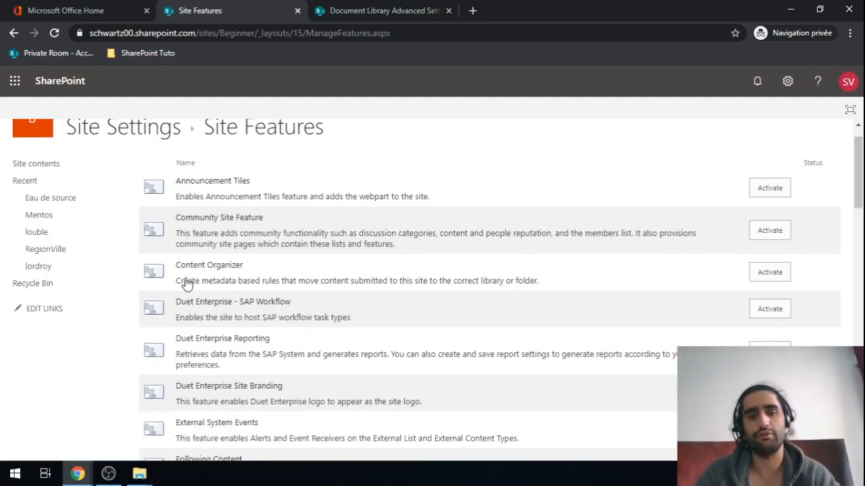
pyautogui.scroll(-5, 187, 283)
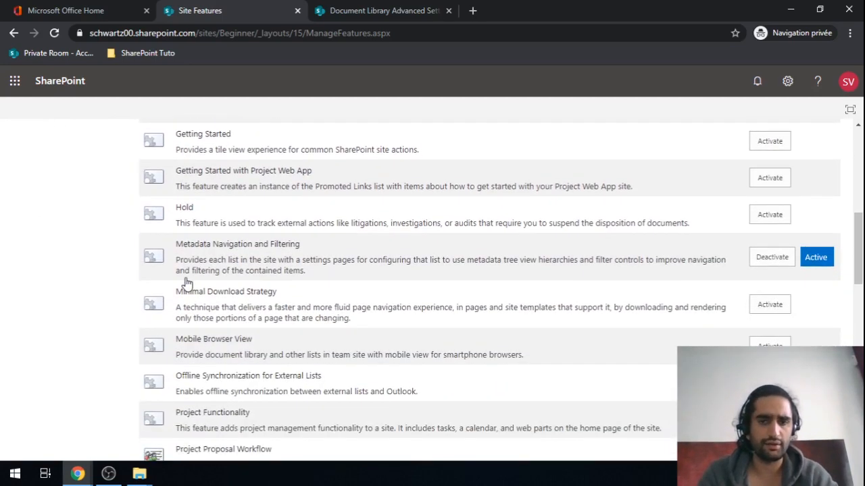
pyautogui.moveTo(211, 245); pyautogui.dragTo(272, 245)
pyautogui.click(274, 244)
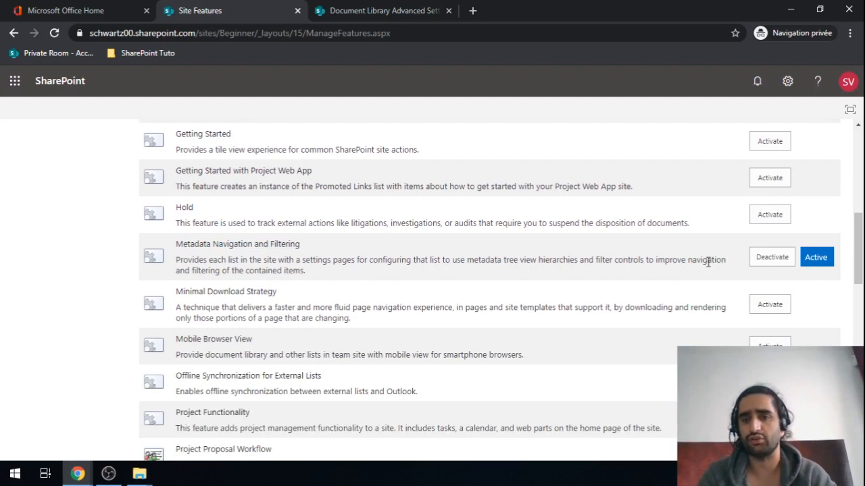
pyautogui.click(782, 256)
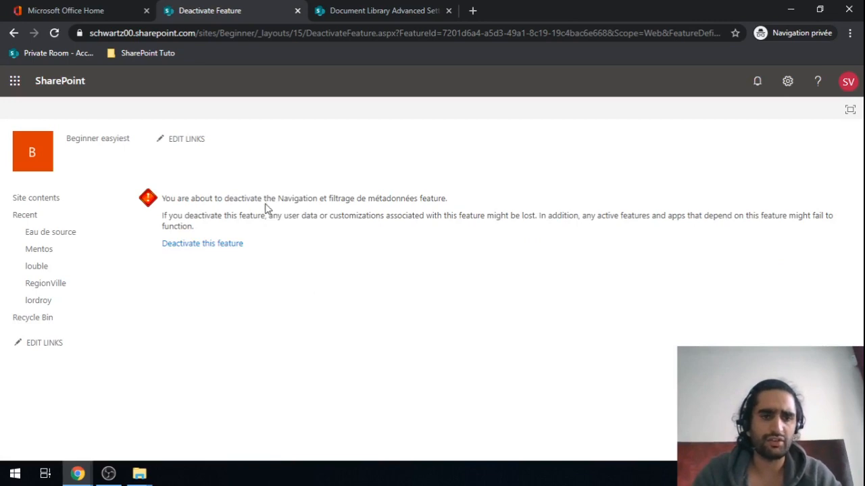
# Step: Confirm deactivating Metadata Navigation and Filtering, then activate it again in Site Features
pyautogui.click(200, 249)
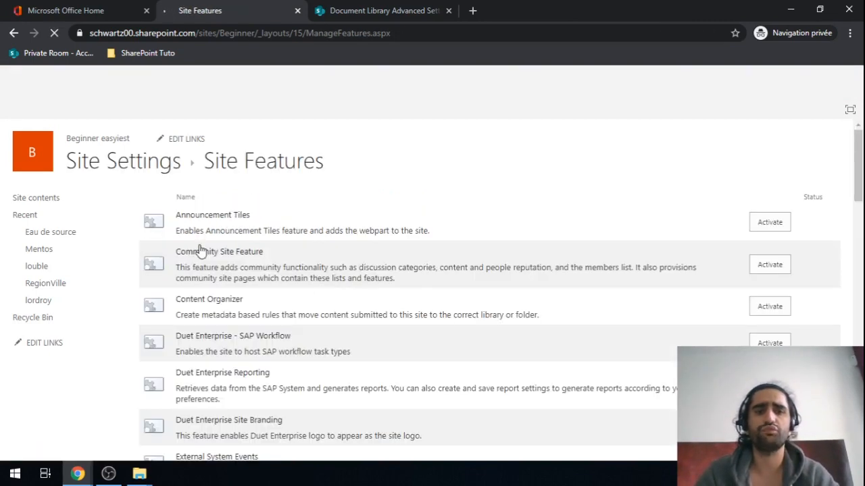
pyautogui.scroll(-4, 201, 250)
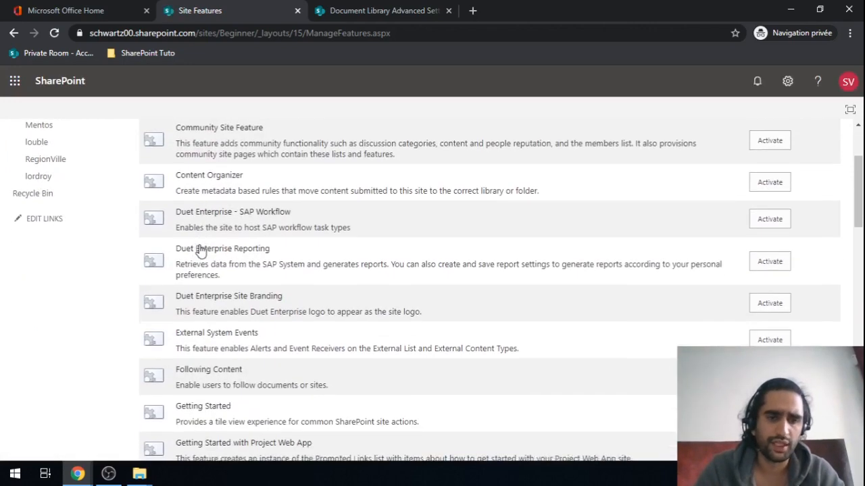
pyautogui.scroll(-2, 201, 250)
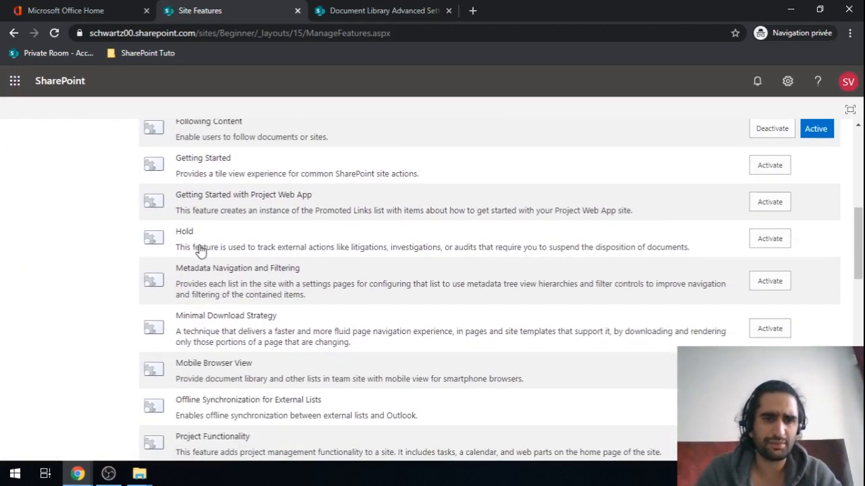
pyautogui.moveTo(194, 268); pyautogui.dragTo(290, 277)
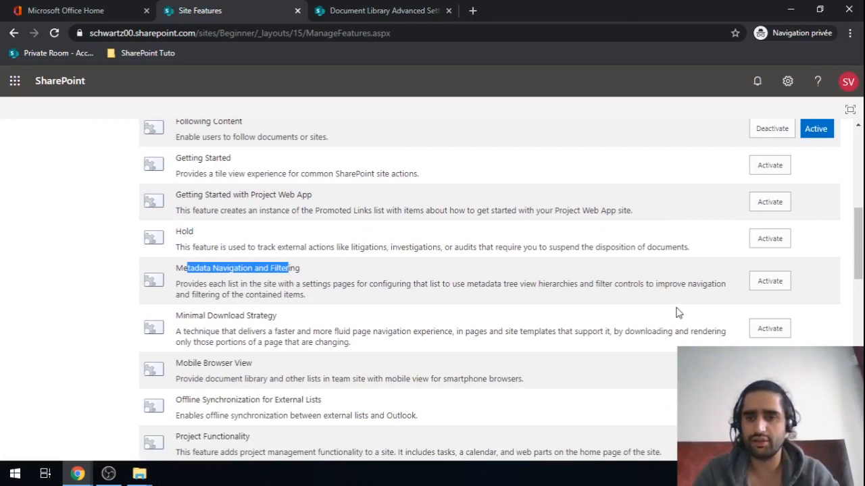
pyautogui.click(754, 284)
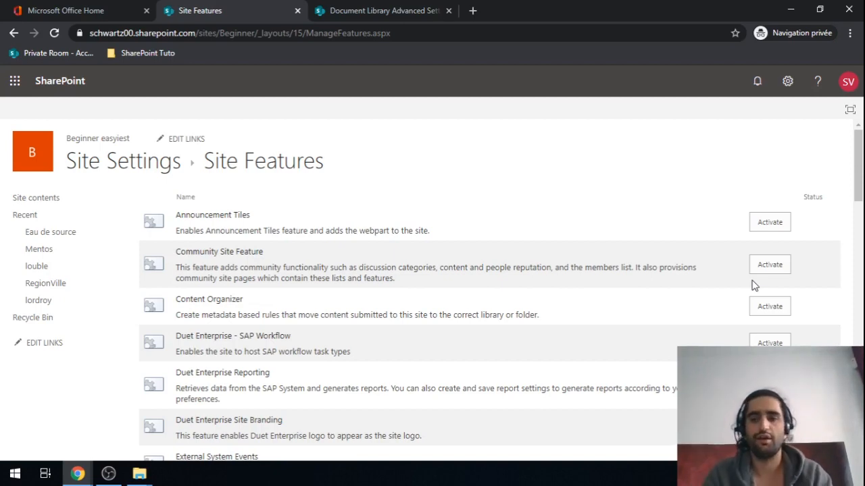
pyautogui.scroll(-4, 679, 266)
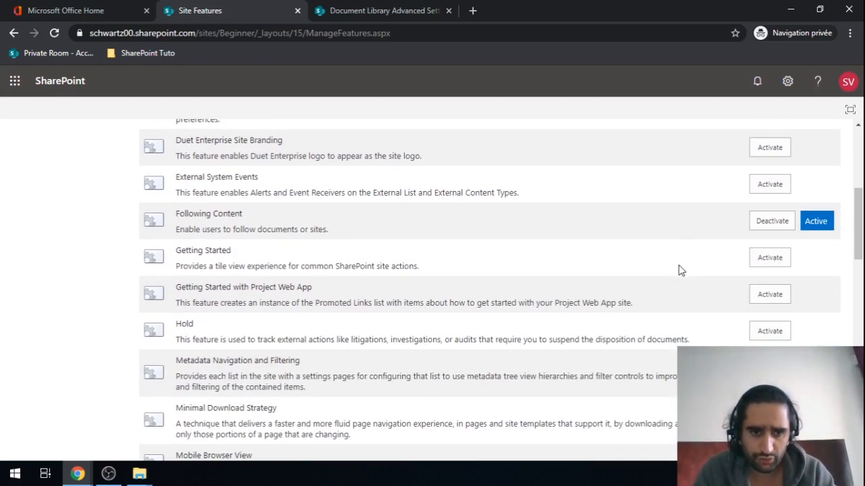
pyautogui.scroll(4, 680, 270)
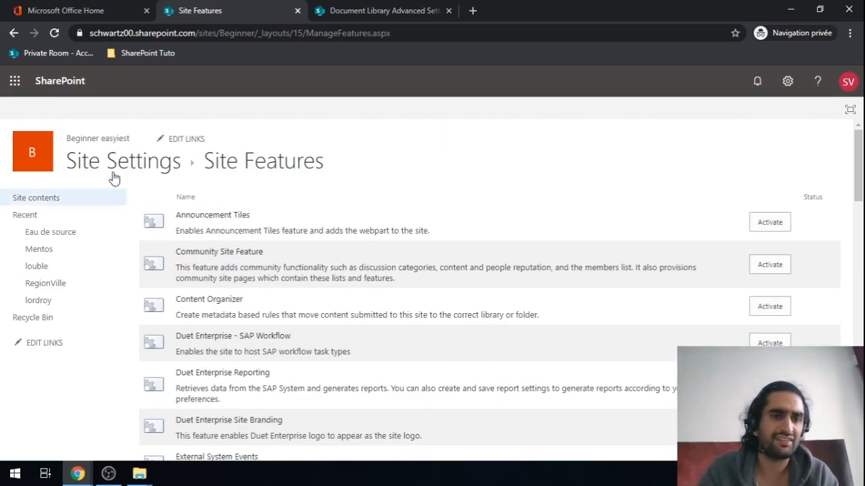
# Step: Return to Site Settings and go to the Beginner site's Site contents page
pyautogui.click(116, 166)
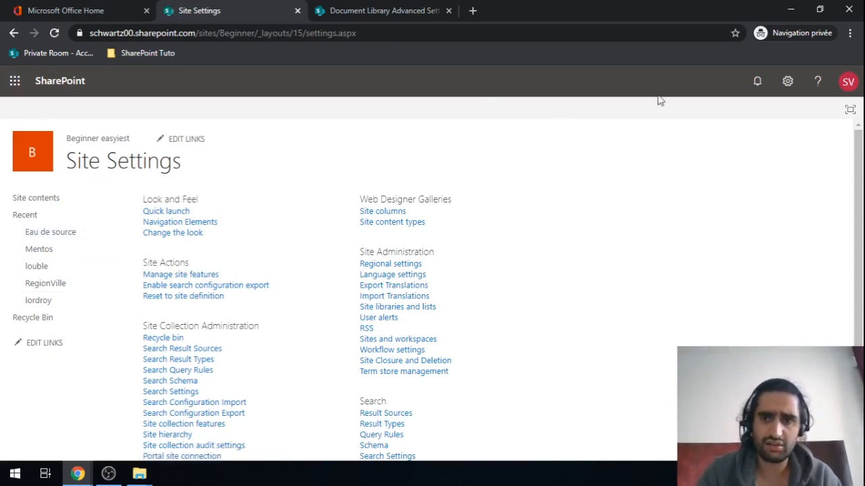
pyautogui.click(788, 83)
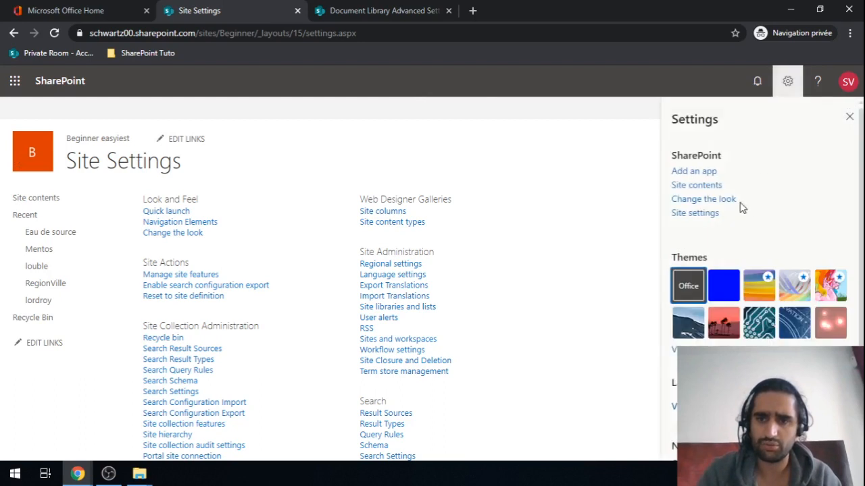
pyautogui.click(703, 190)
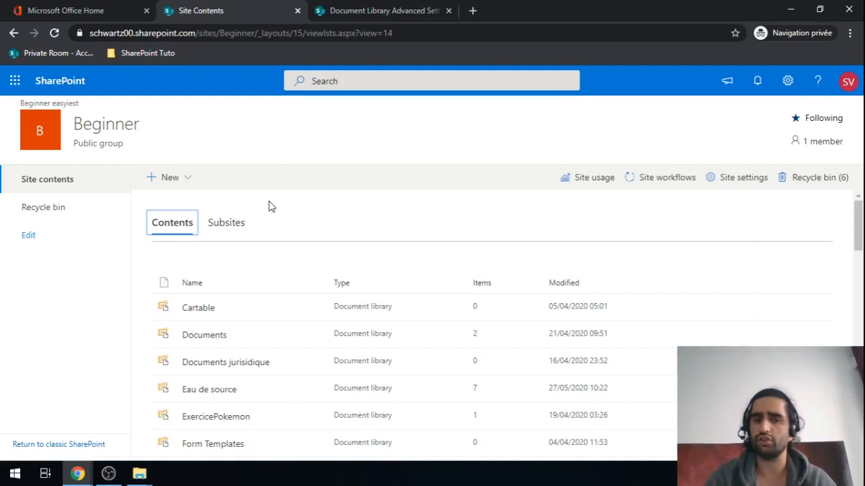
# Step: Create a document library named 'World of', not shown in site navigation
pyautogui.scroll(-2, 268, 206)
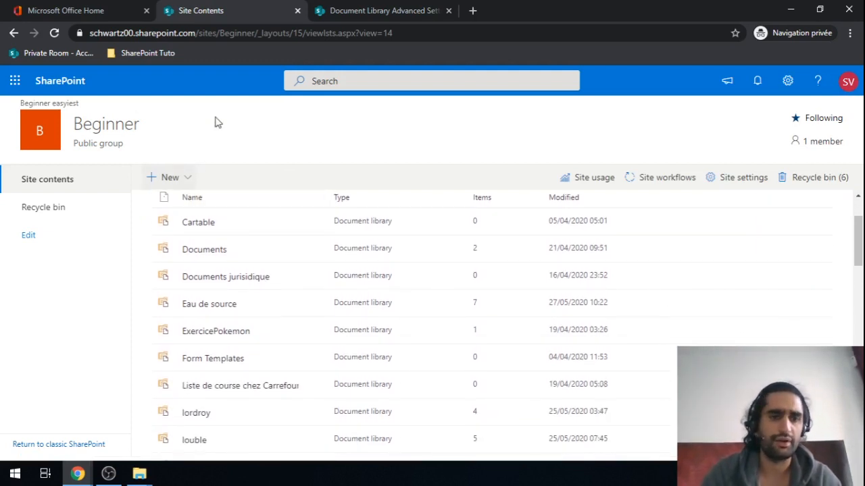
pyautogui.click(169, 179)
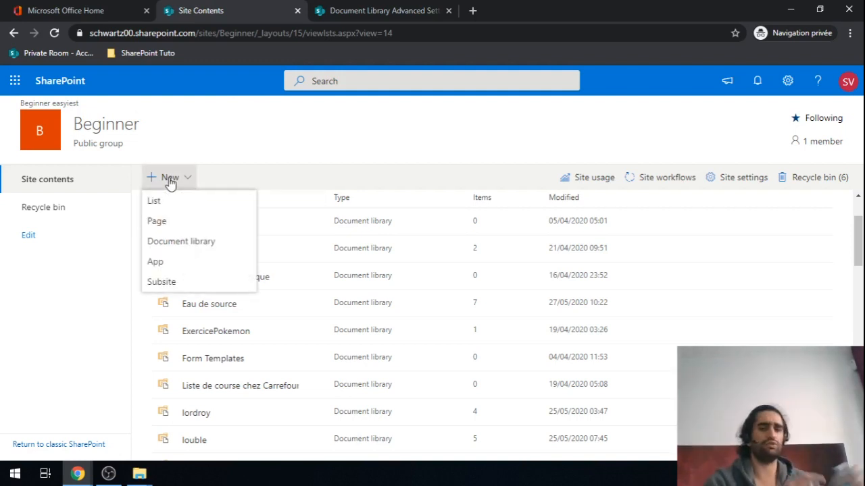
pyautogui.click(180, 250)
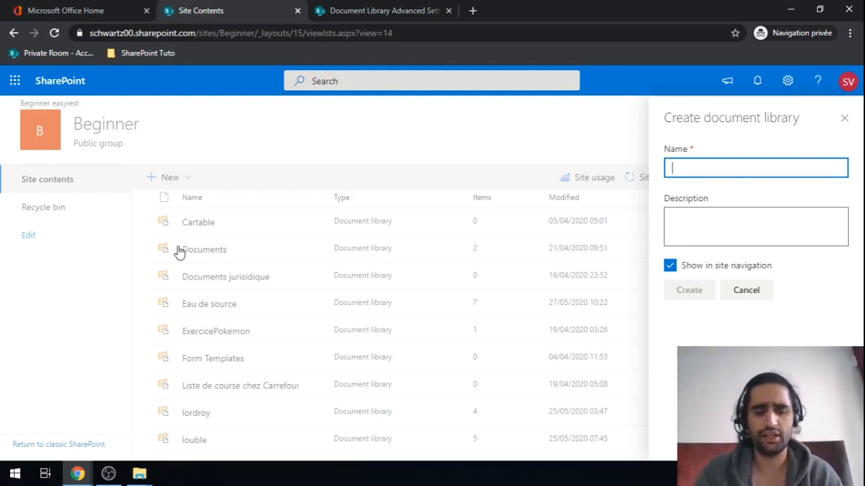
pyautogui.write('Sc')
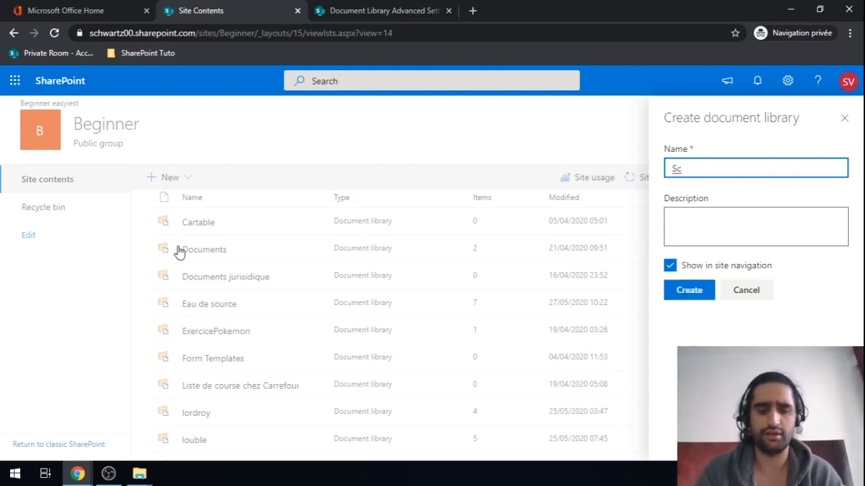
pyautogui.write('affold')
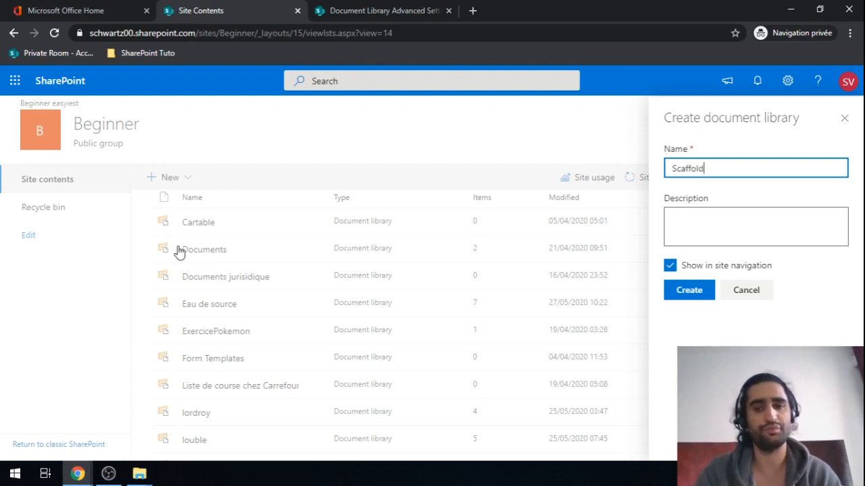
pyautogui.hotkey('ctrl', 'a')
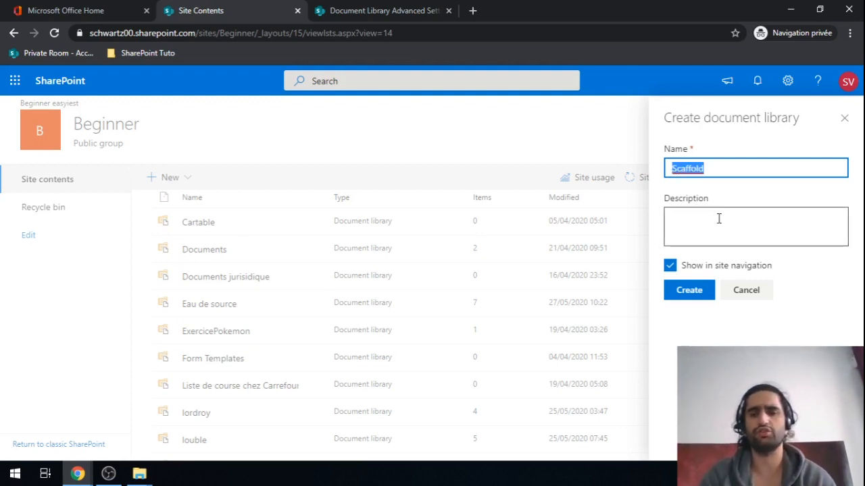
pyautogui.write('World ')
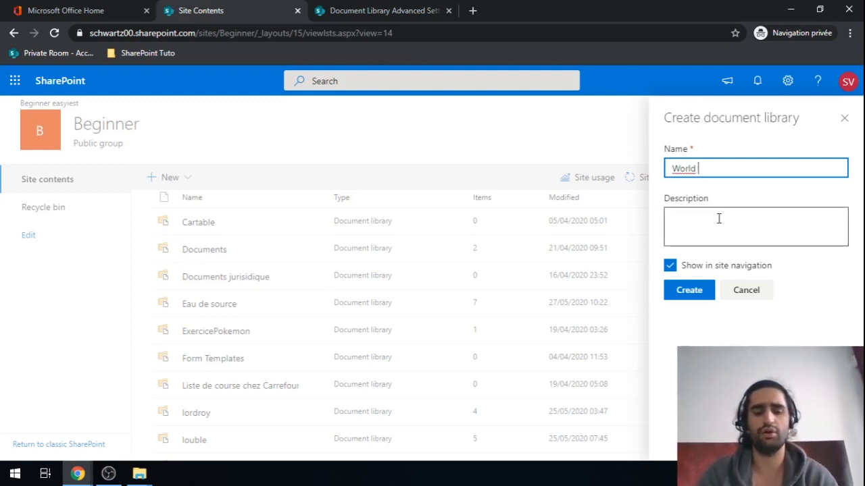
pyautogui.write('of')
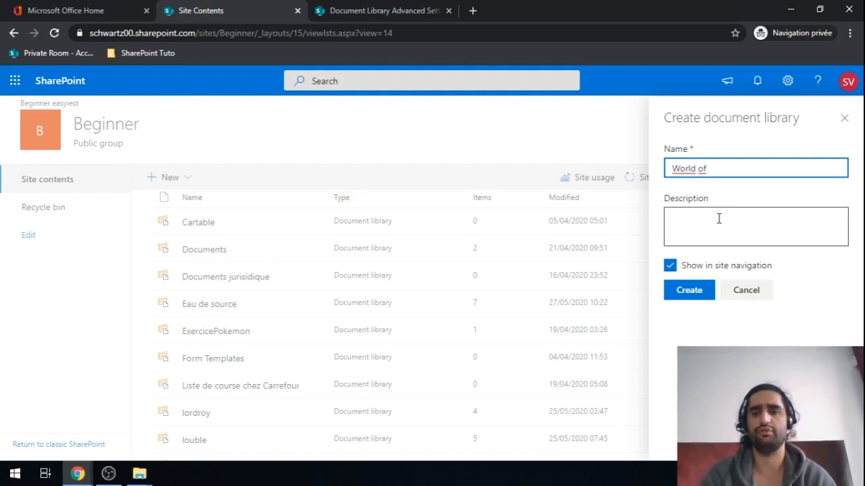
pyautogui.click(675, 270)
pyautogui.click(684, 291)
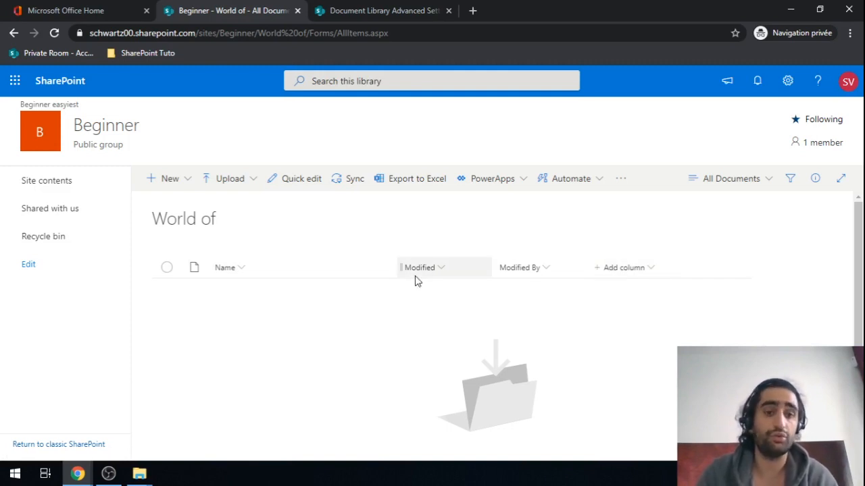
# Step: Paste copies of the uno text files on the desktop and drag all of them into World of
pyautogui.press('super+d')
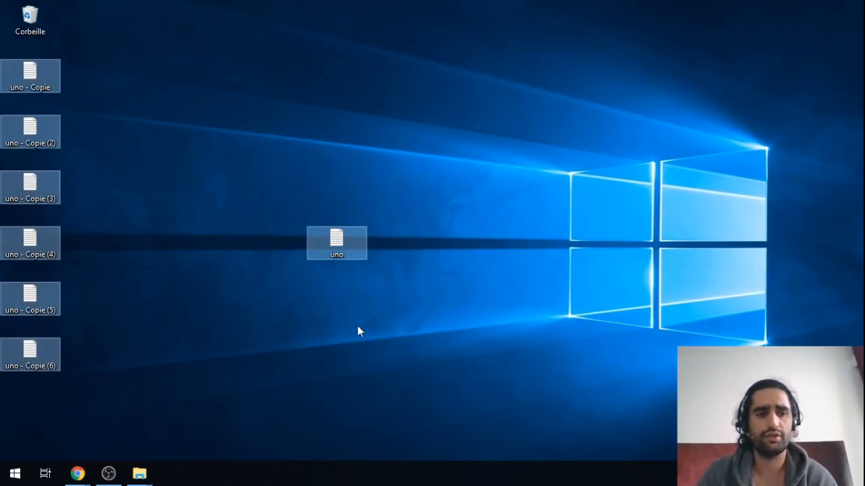
pyautogui.hotkey('ctrl', 'v')
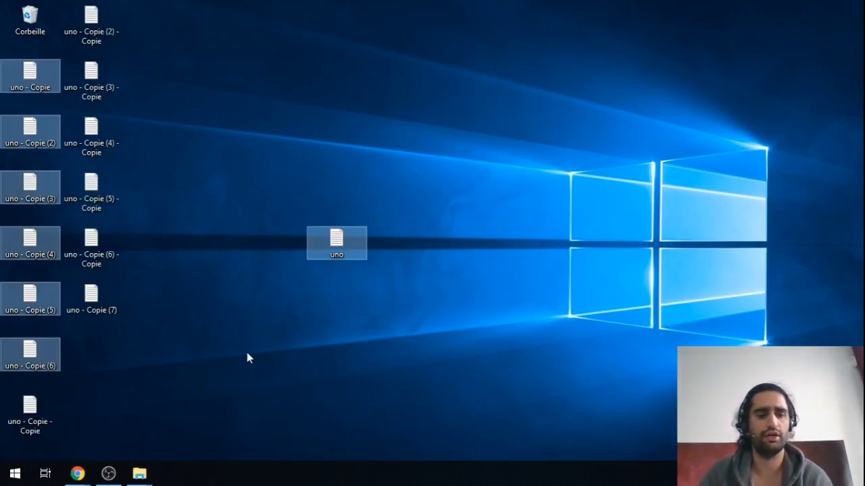
pyautogui.hotkey('ctrl', 'a')
pyautogui.keyDown('ctrl'); pyautogui.click(30, 15); pyautogui.keyUp('ctrl')
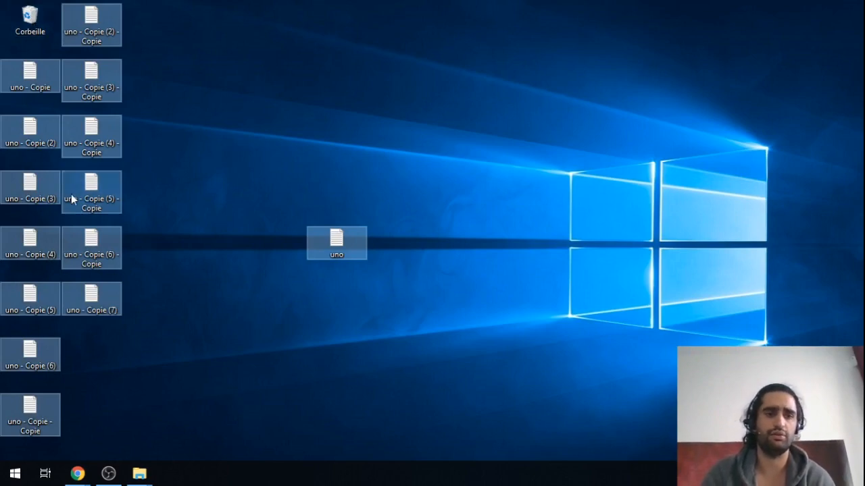
pyautogui.moveTo(71, 194); pyautogui.dragTo(399, 318)
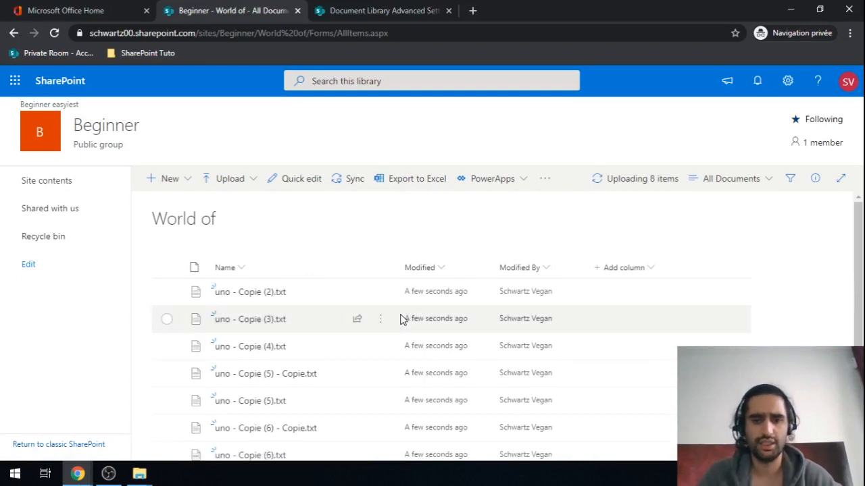
# Step: Scroll the World of file list to check the 14 uploaded uno files
pyautogui.scroll(-1, 402, 319)
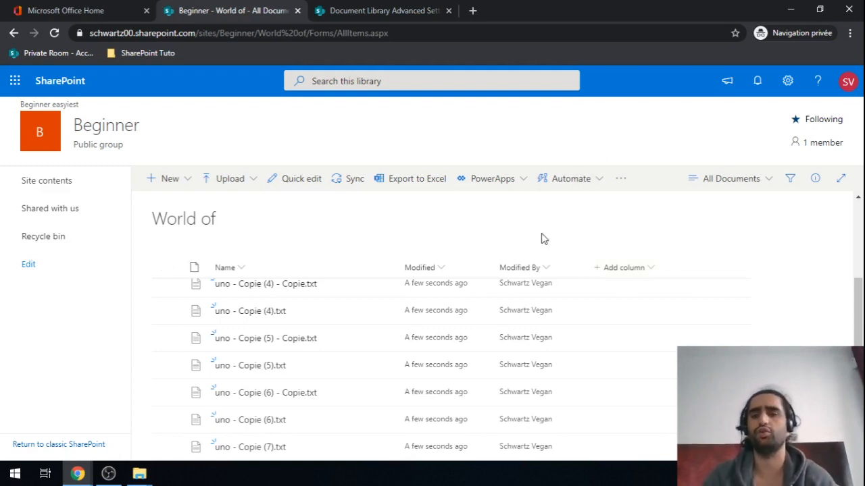
# Step: Set the World of library's list experience to Classic experience in Advanced settings
pyautogui.click(787, 94)
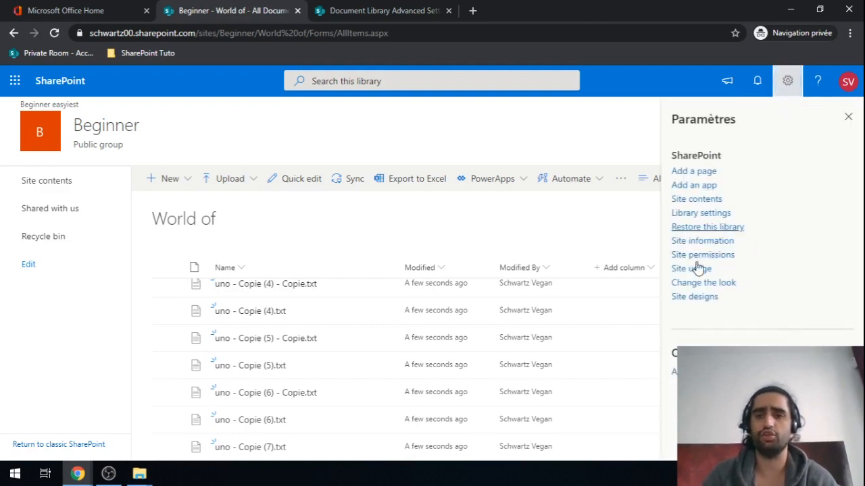
pyautogui.click(697, 215)
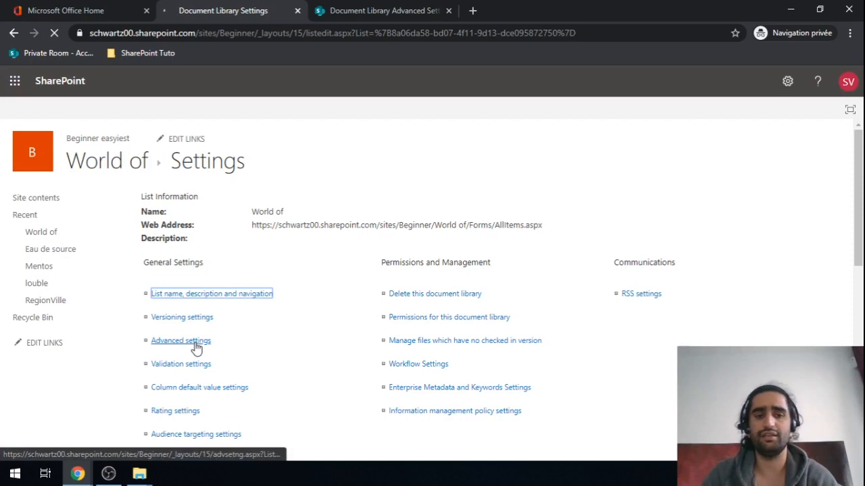
pyautogui.click(196, 343)
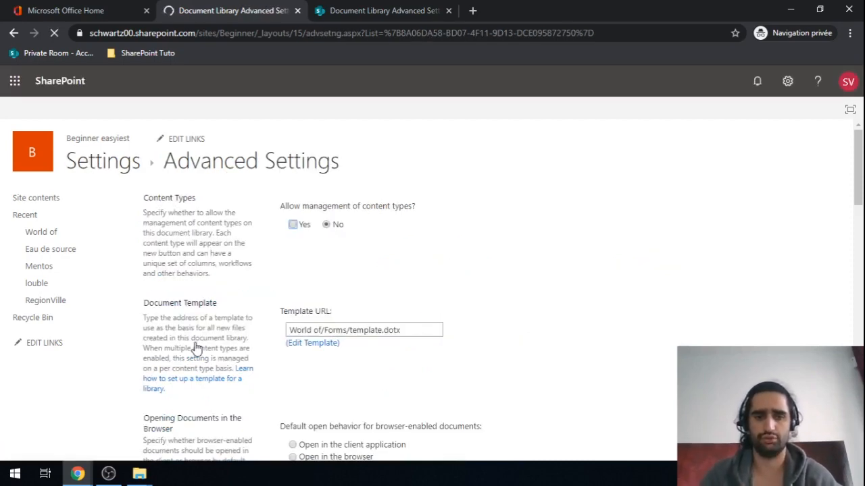
pyautogui.scroll(-10, 196, 348)
pyautogui.scroll(-4, 196, 348)
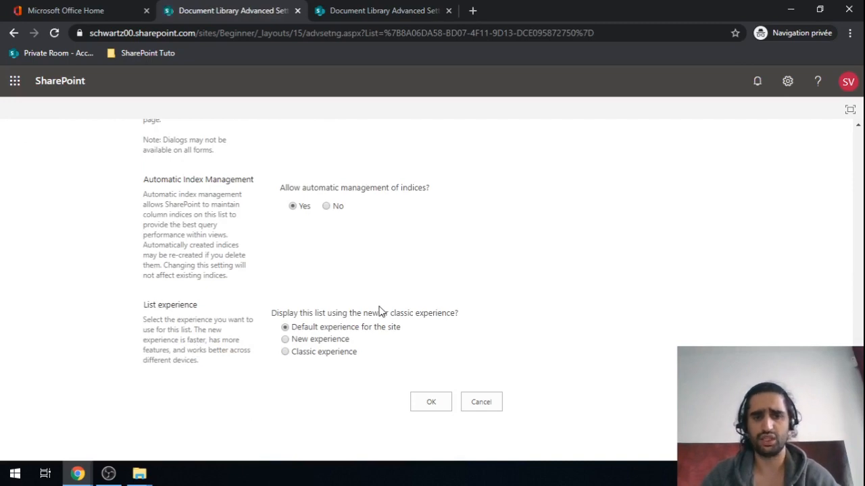
pyautogui.moveTo(160, 302); pyautogui.dragTo(196, 302)
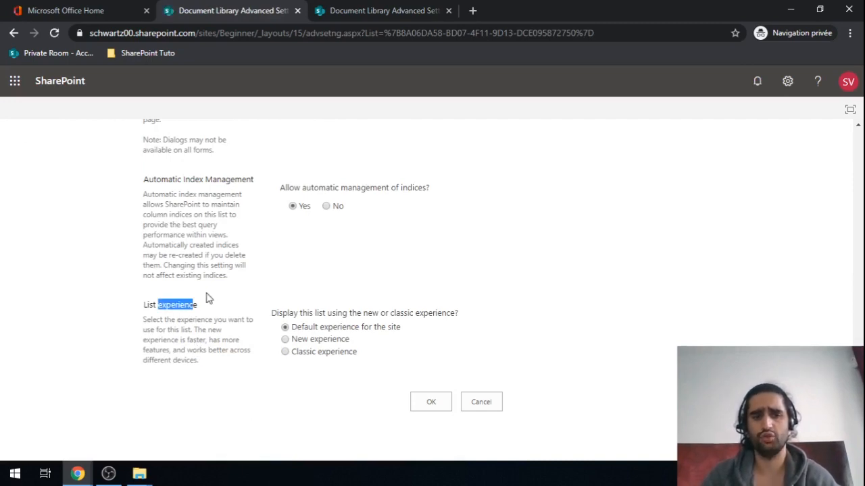
pyautogui.click(286, 352)
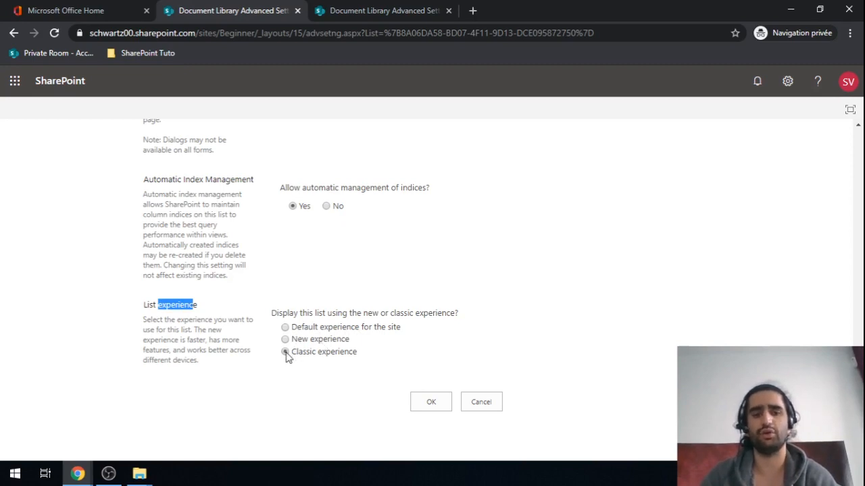
pyautogui.click(430, 403)
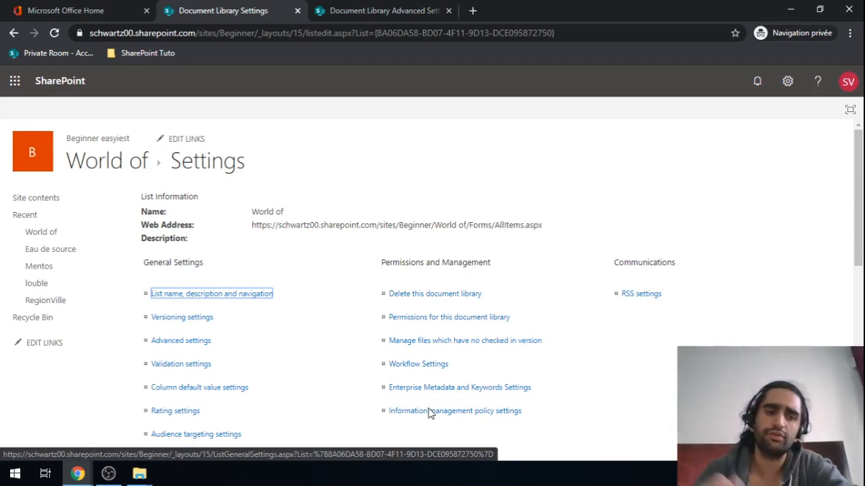
pyautogui.click(101, 165)
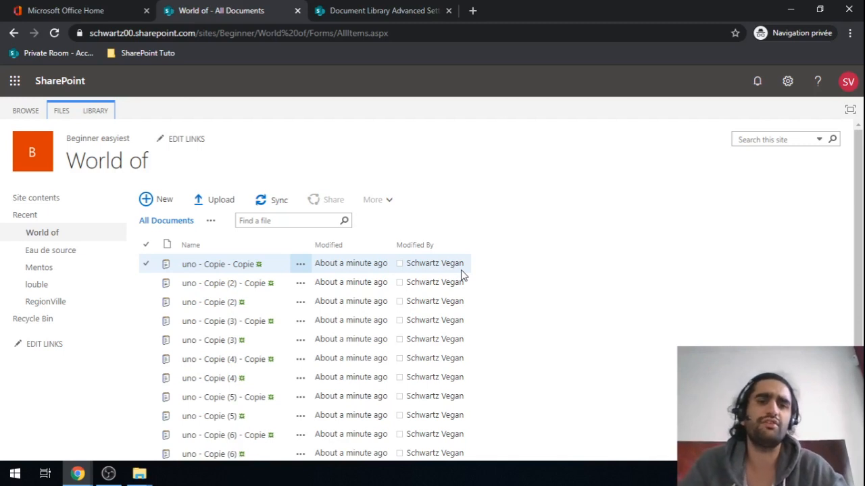
# Step: Check the FILES and LIBRARY ribbon tabs, then open World of's Library Settings
pyautogui.click(94, 113)
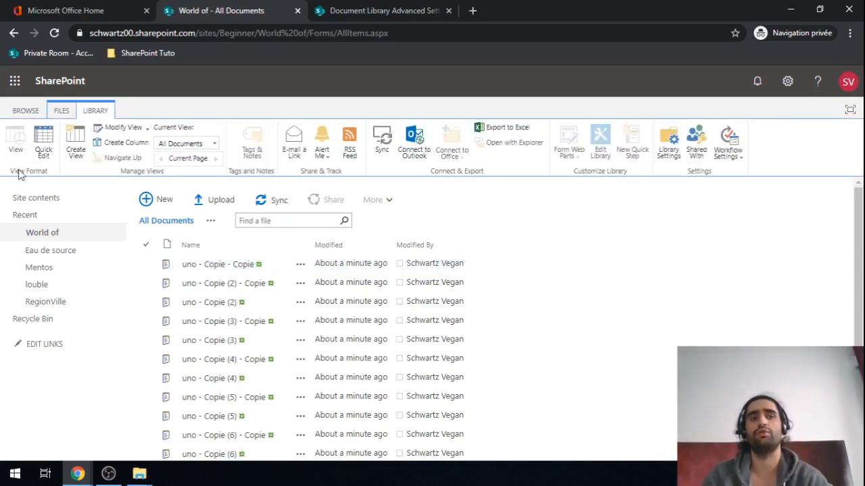
pyautogui.click(62, 110)
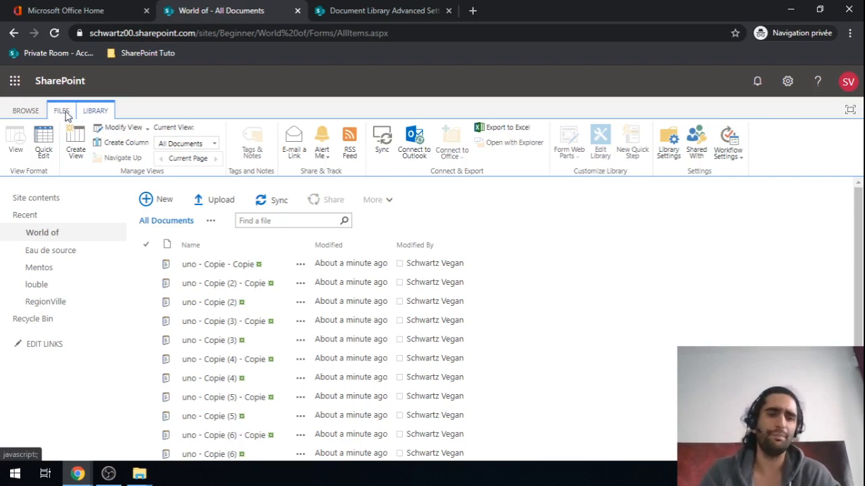
pyautogui.click(102, 112)
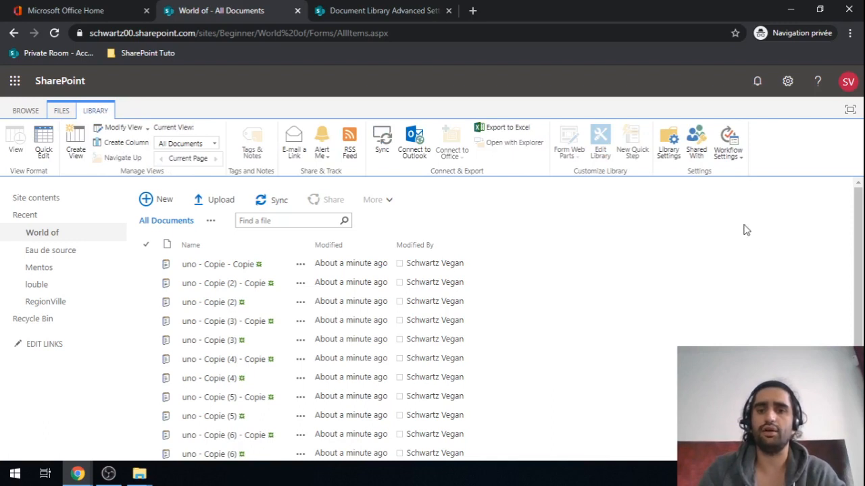
pyautogui.click(669, 152)
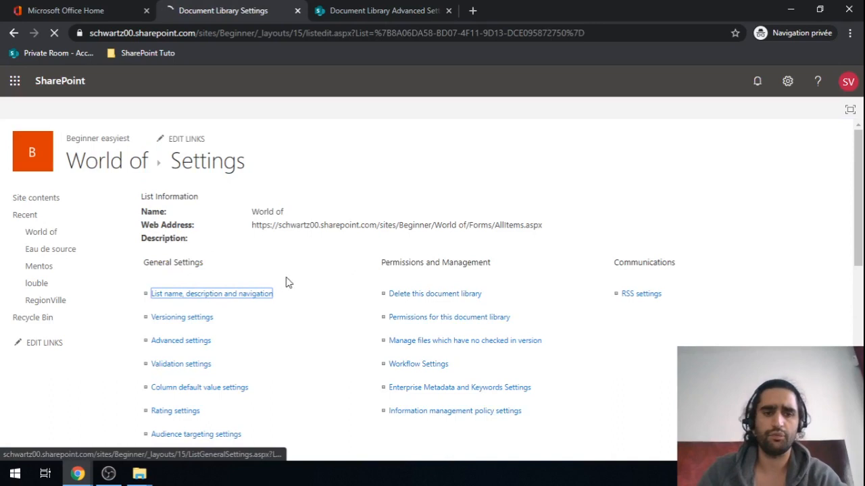
# Step: Scroll to the Columns section of World of's settings and begin a new column
pyautogui.scroll(-3, 275, 315)
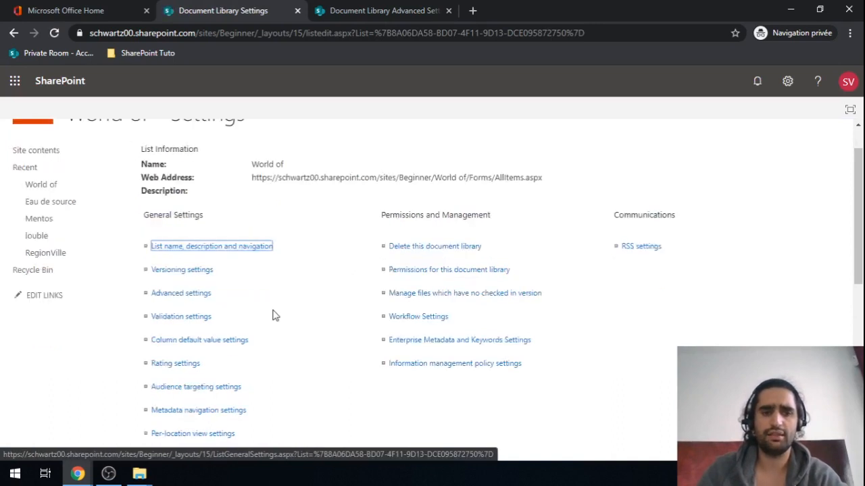
pyautogui.scroll(-3, 275, 315)
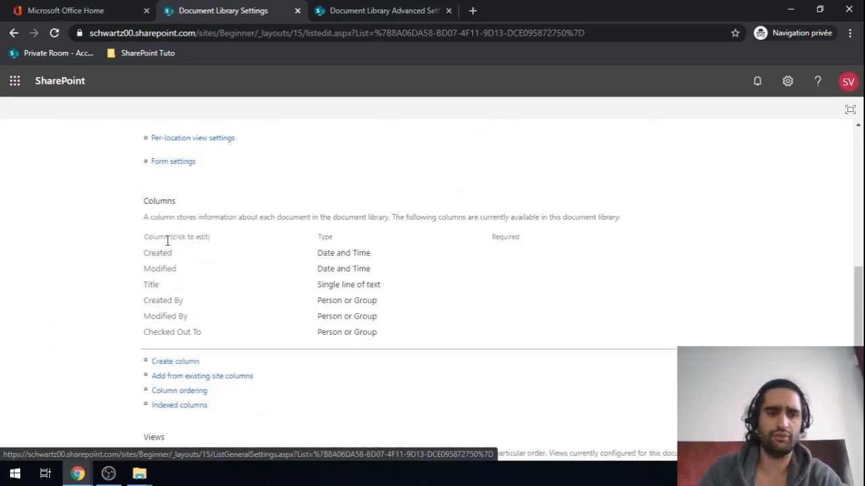
pyautogui.click(172, 364)
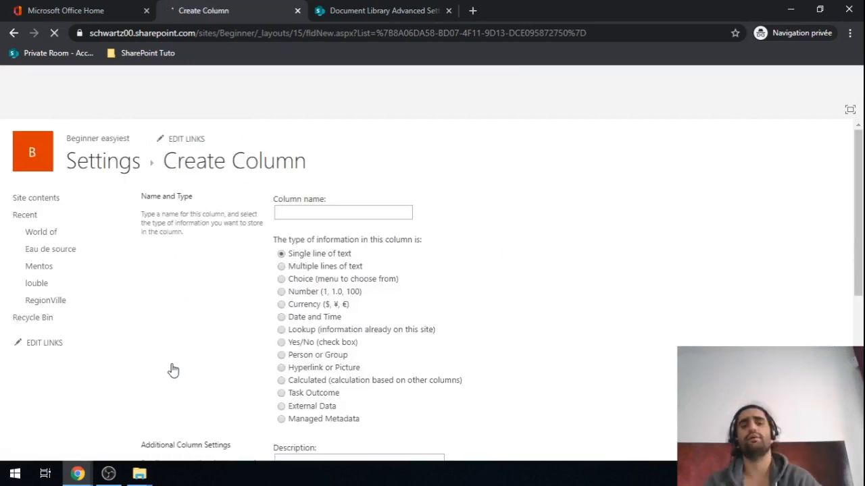
# Step: Name the new column WorldPays and make it a Managed Metadata column
pyautogui.write('World')
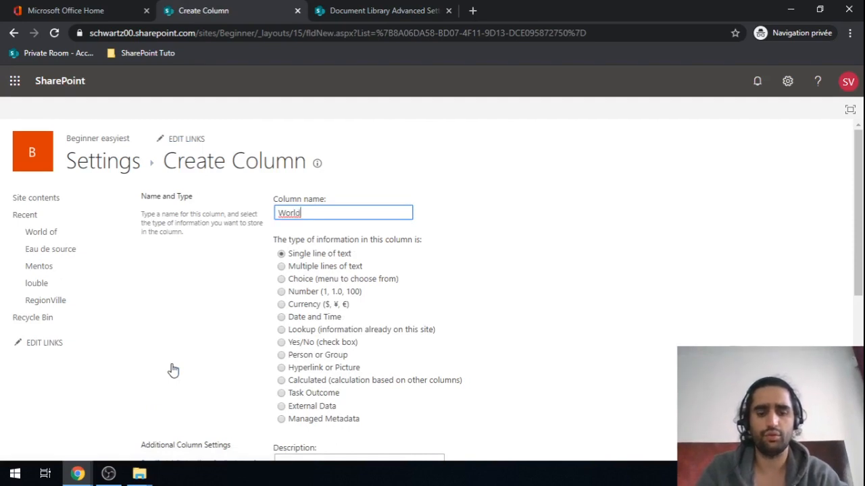
pyautogui.write('Pays')
pyautogui.hotkey('ctrl', 'a')
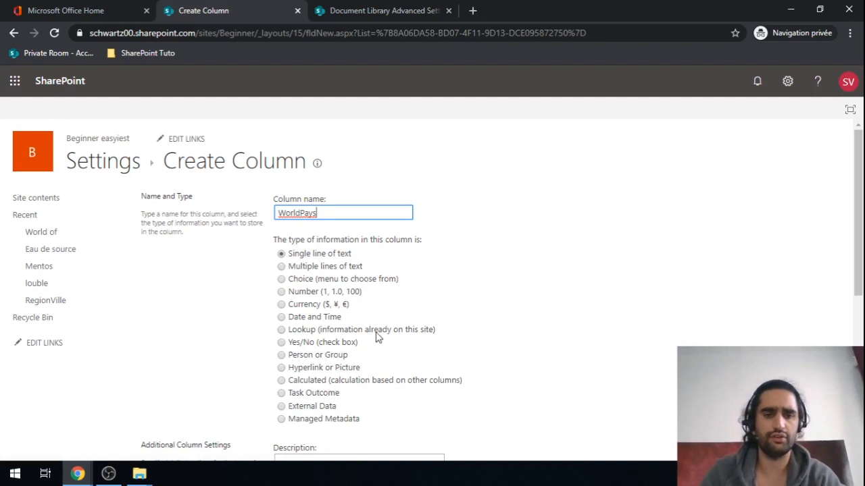
pyautogui.click(282, 420)
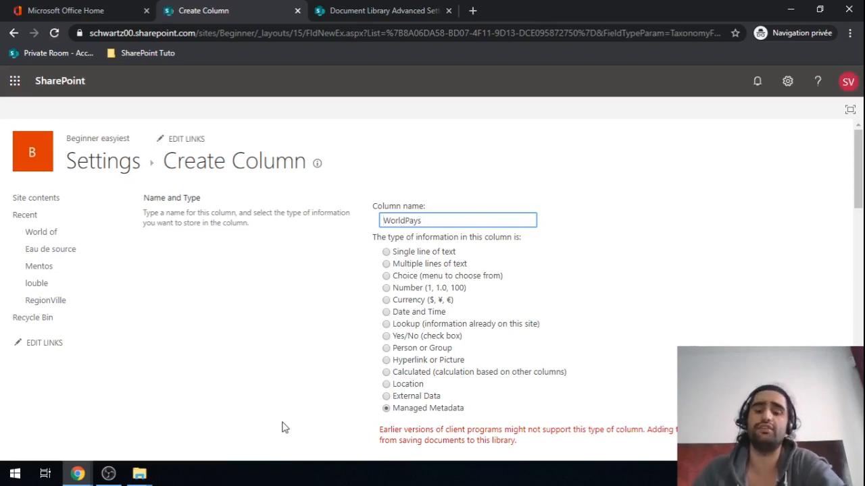
# Step: Expand the taxonomy term store tree and choose a customized term set instead of an existing one
pyautogui.scroll(-2, 591, 309)
pyautogui.scroll(-2, 591, 310)
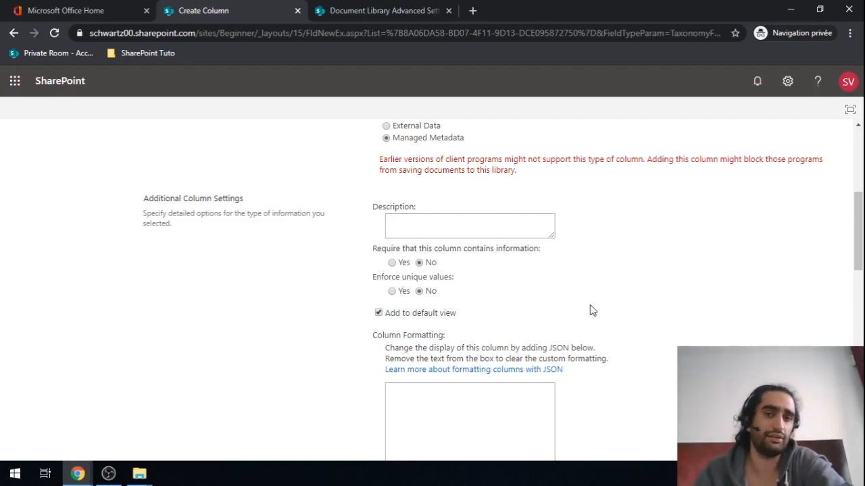
pyautogui.scroll(-5, 590, 310)
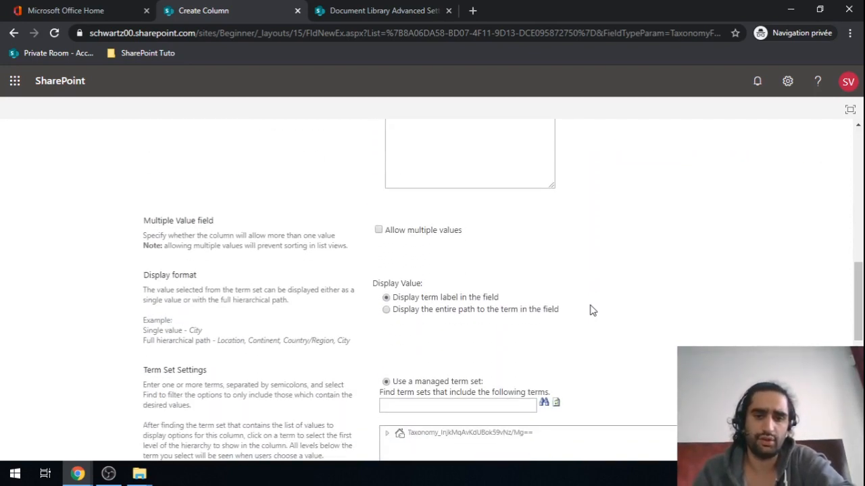
pyautogui.scroll(-2, 589, 311)
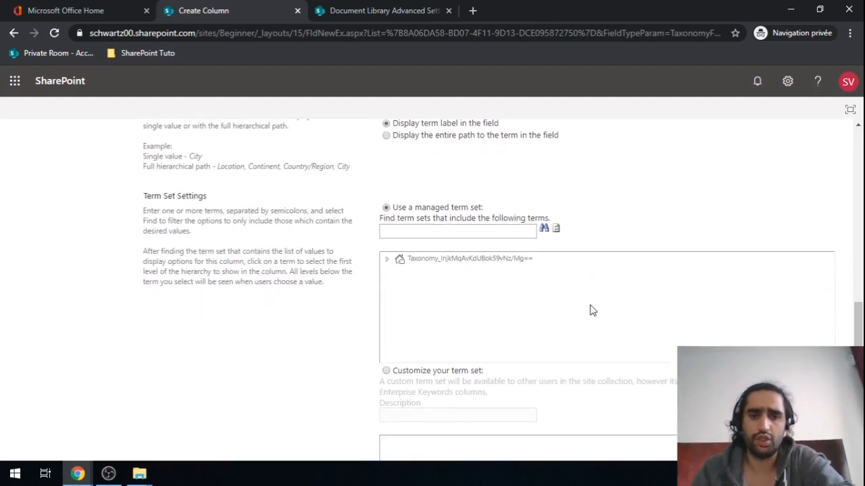
pyautogui.click(388, 262)
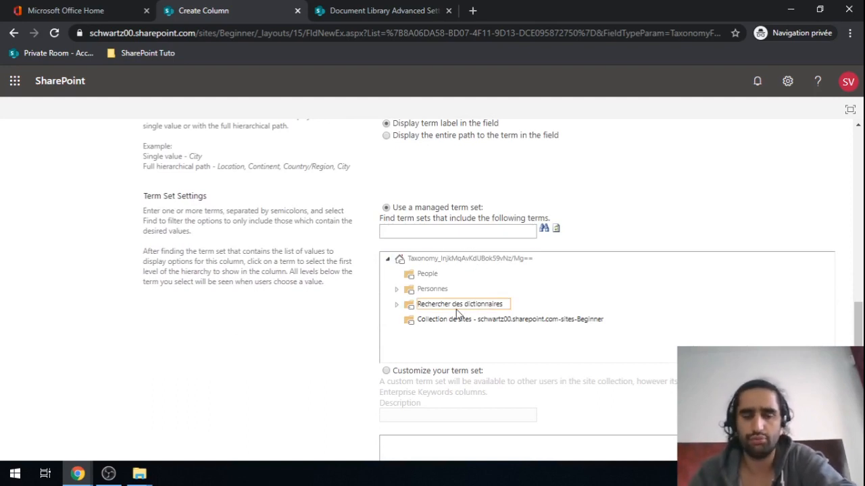
pyautogui.click(398, 304)
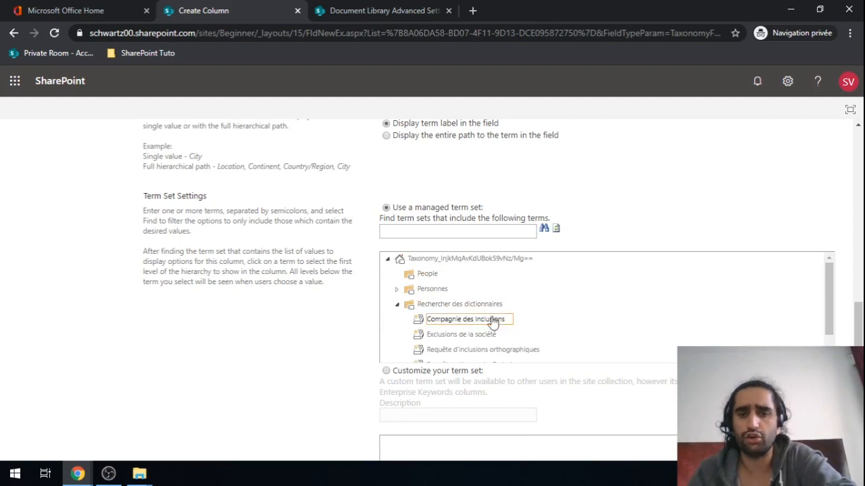
pyautogui.scroll(-1, 466, 329)
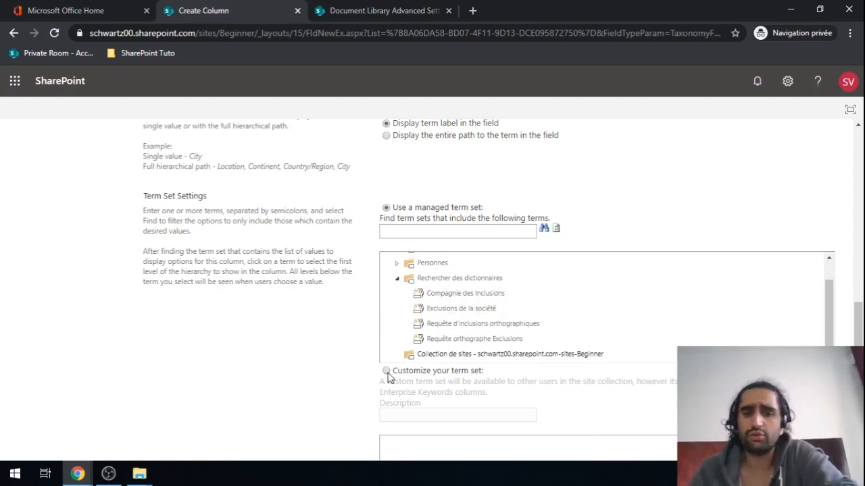
pyautogui.click(386, 372)
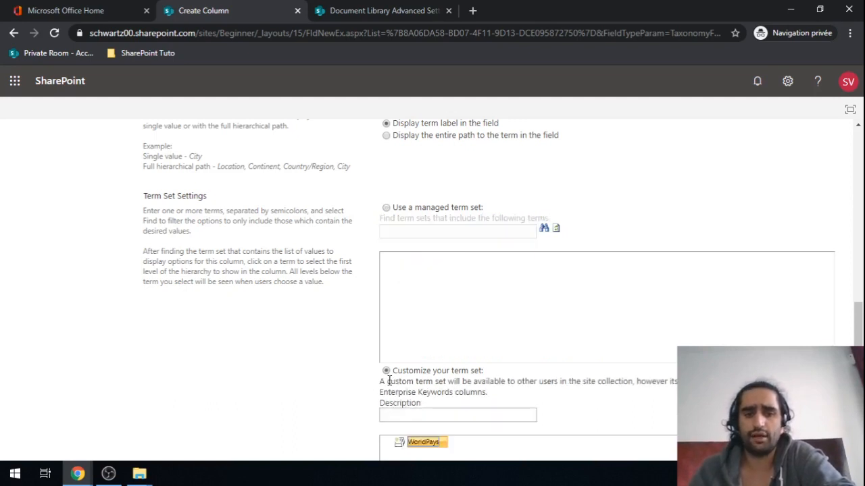
pyautogui.scroll(-2, 389, 380)
pyautogui.scroll(-2, 389, 380)
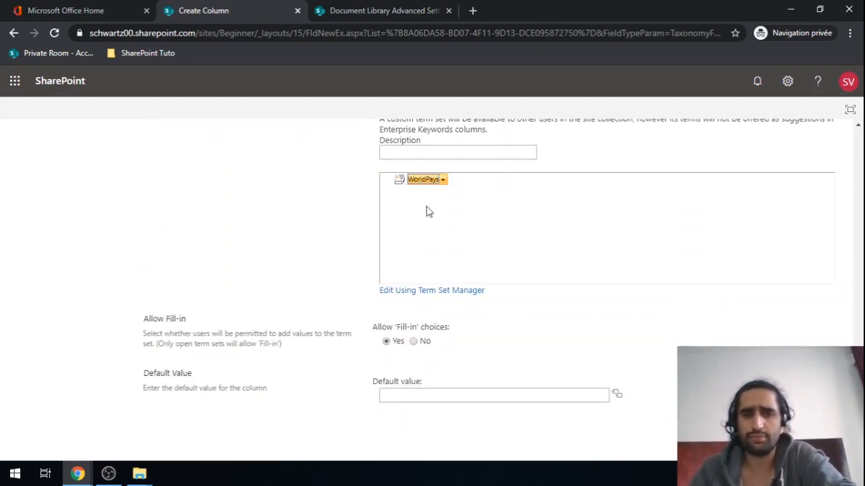
pyautogui.scroll(-1, 457, 302)
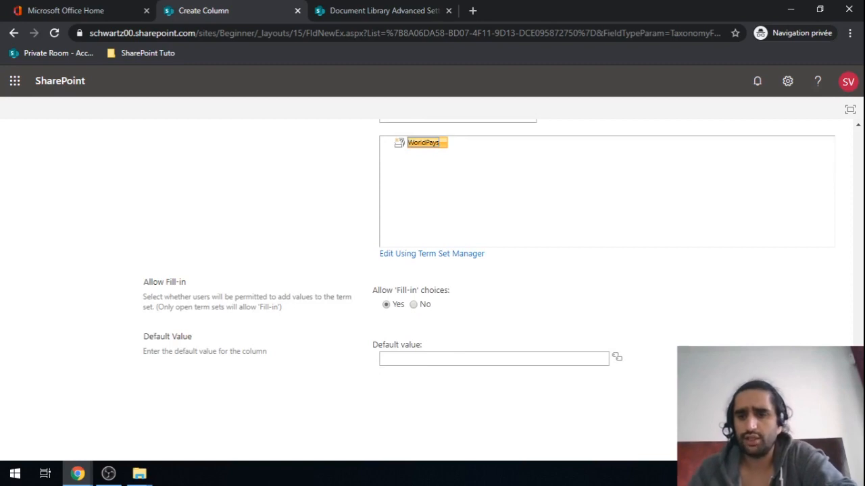
# Step: Save the WorldPays column, return to the World of library and go to Site settings
pyautogui.click(744, 390)
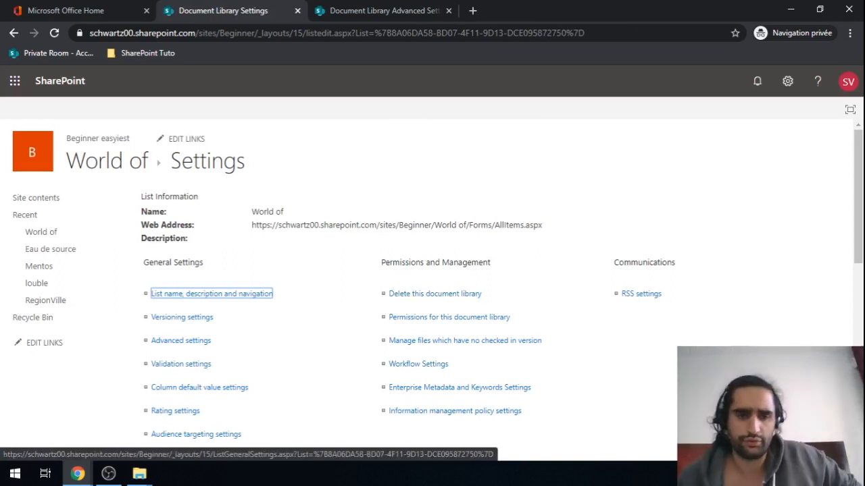
pyautogui.click(104, 164)
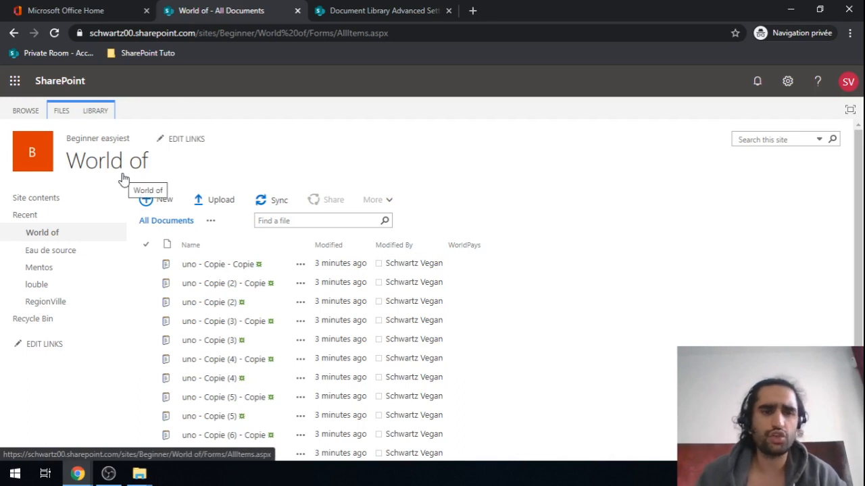
pyautogui.click(787, 83)
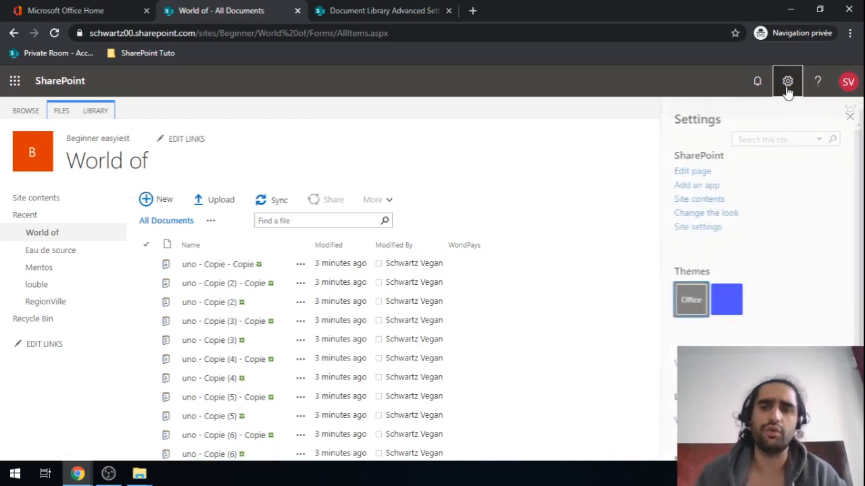
pyautogui.click(707, 231)
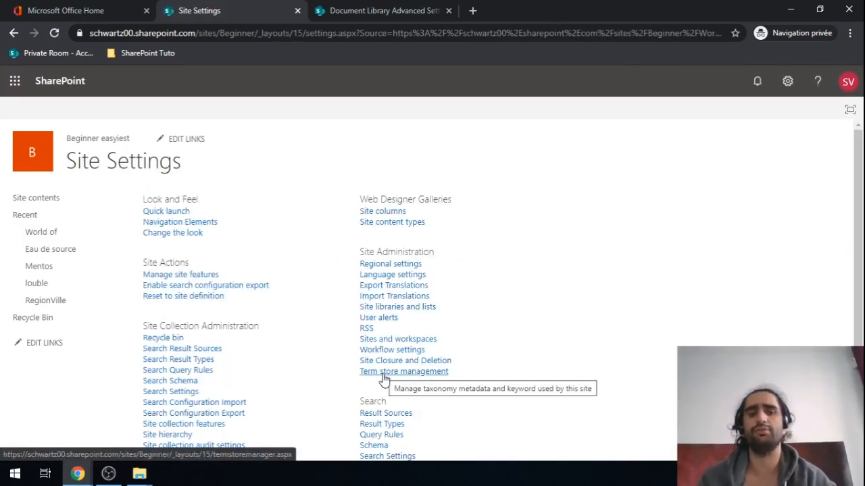
# Step: Open Term store management and select the WorldPays term set under the site collection group
pyautogui.click(384, 375)
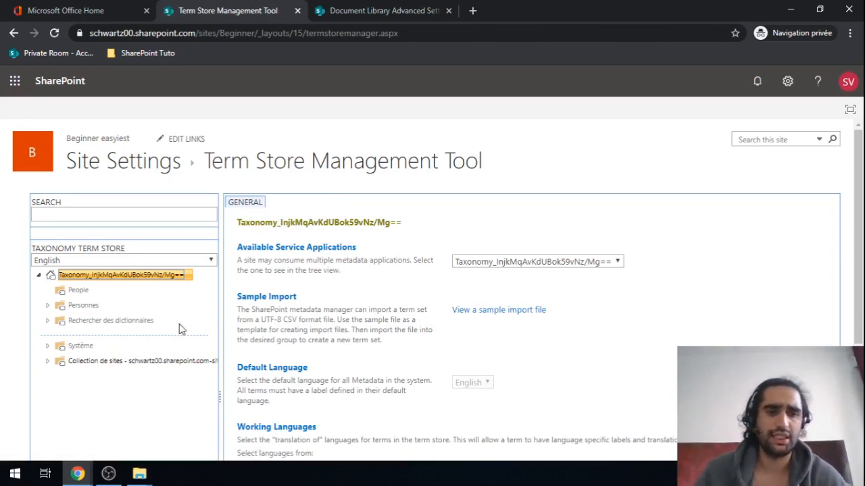
pyautogui.scroll(-1, 180, 329)
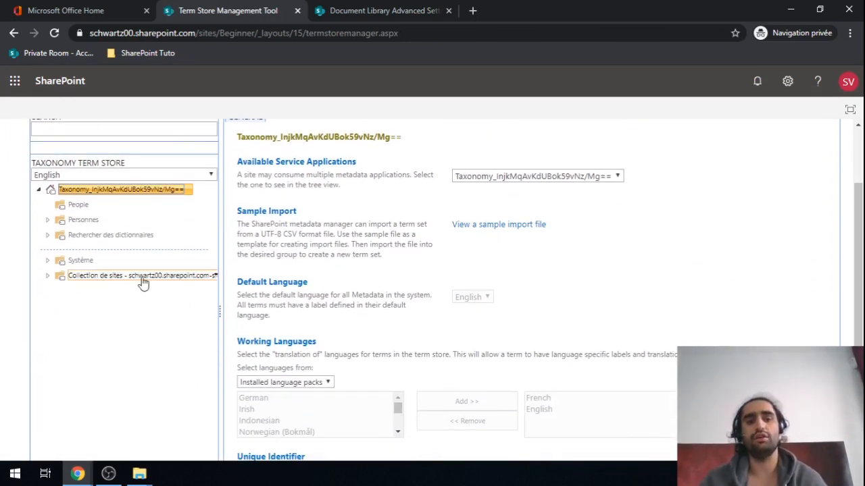
pyautogui.click(48, 277)
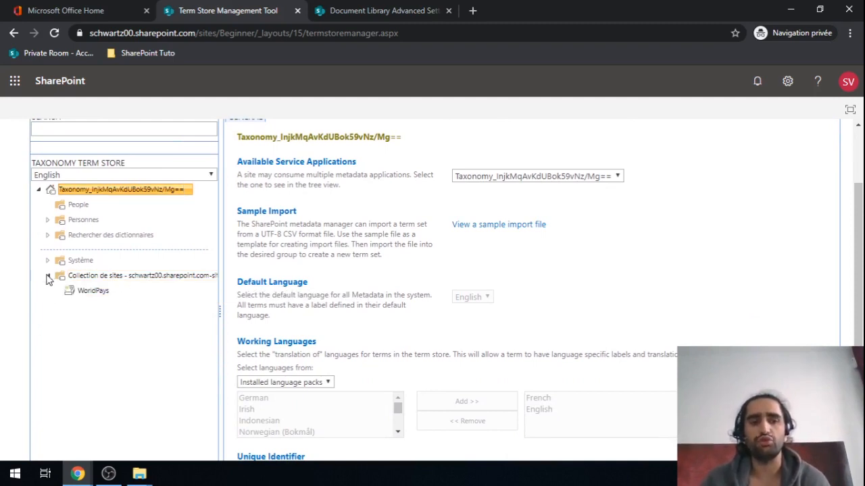
pyautogui.click(93, 294)
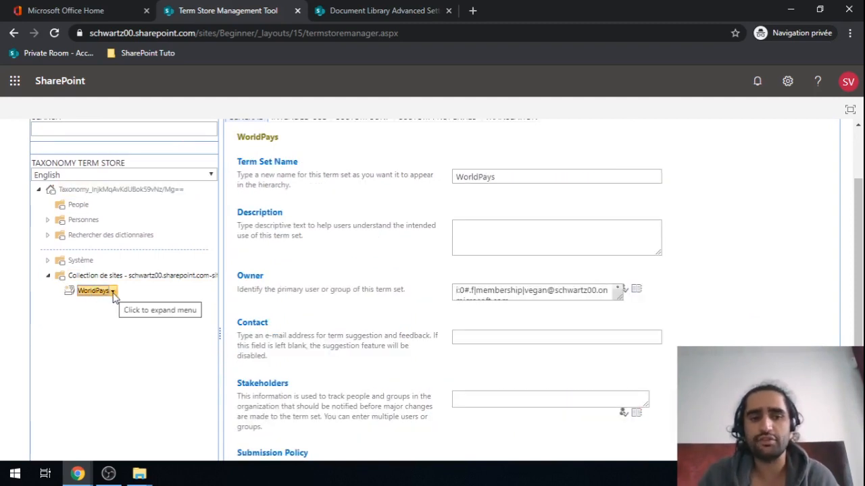
# Step: Create the terms Japon, USA and France in the WorldPays term set
pyautogui.click(112, 292)
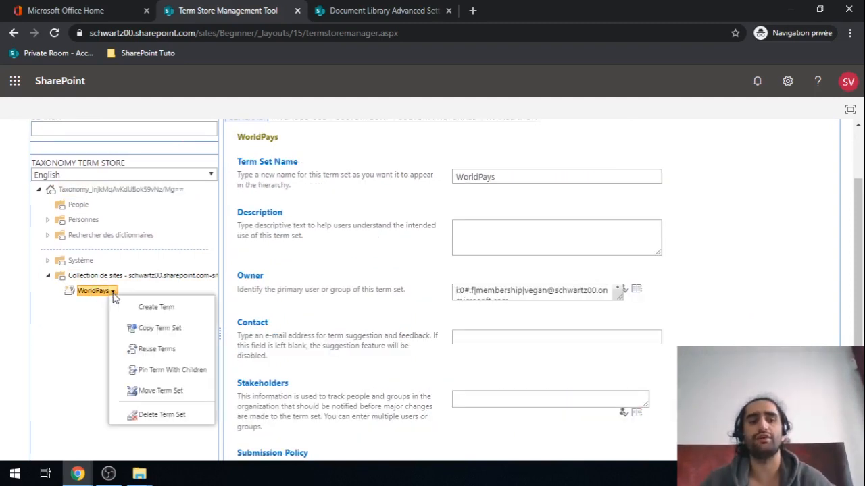
pyautogui.click(131, 307)
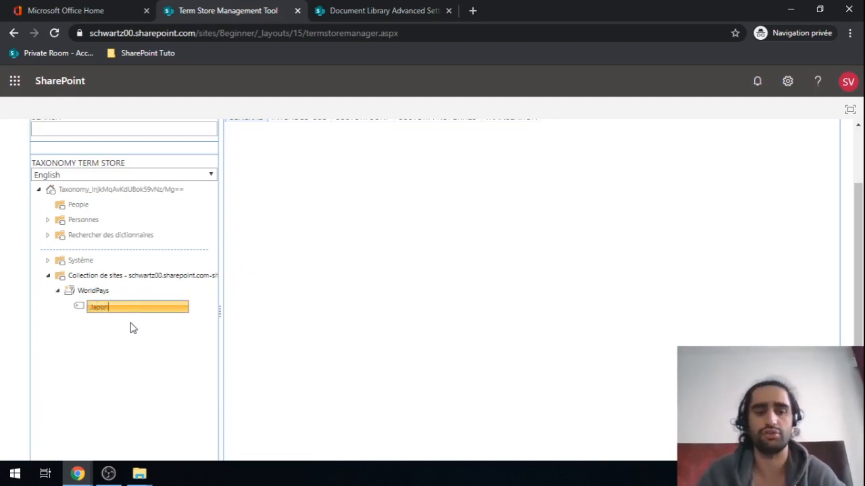
pyautogui.click(113, 291)
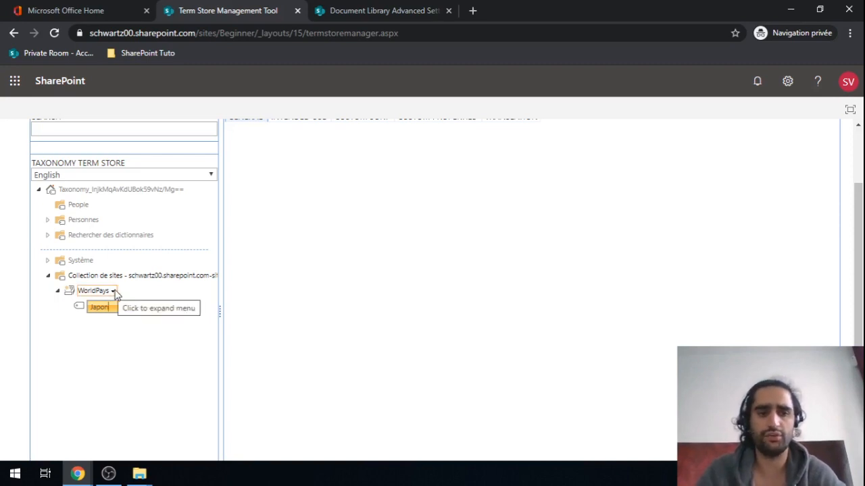
pyautogui.click(147, 308)
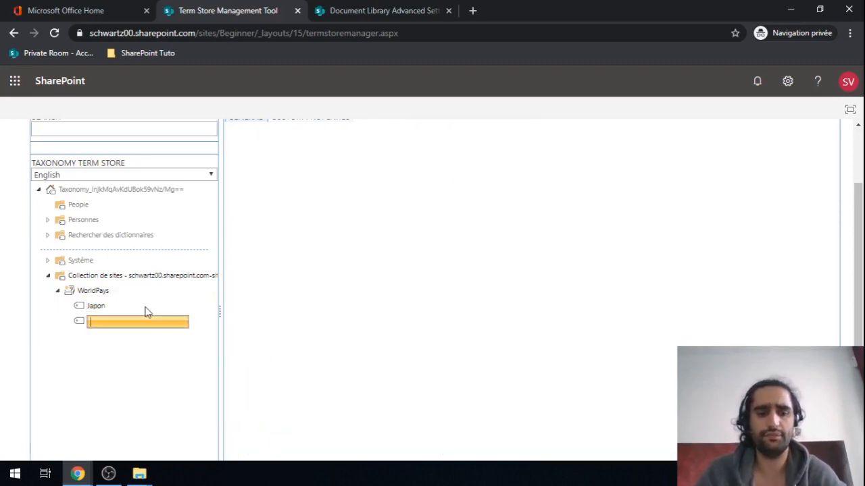
pyautogui.write('USA')
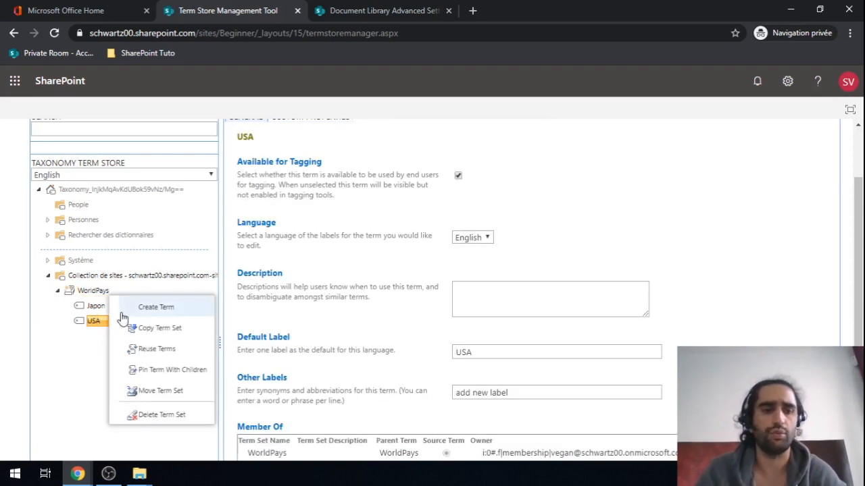
pyautogui.click(141, 308)
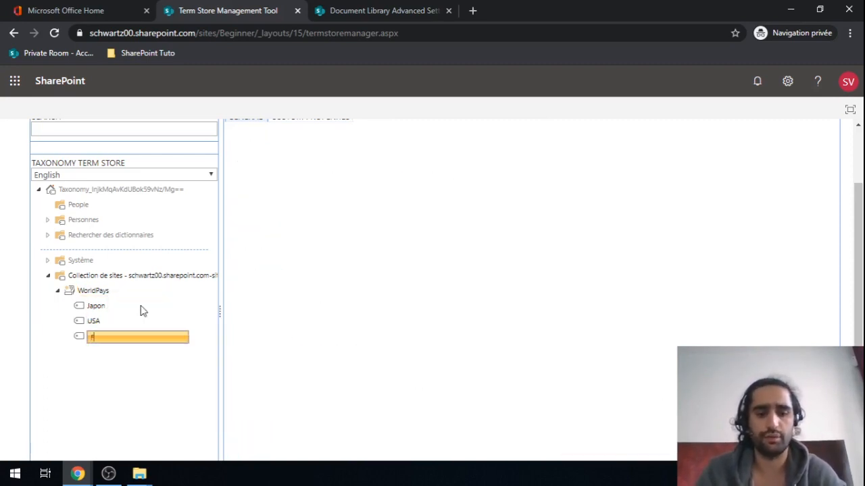
pyautogui.write('France')
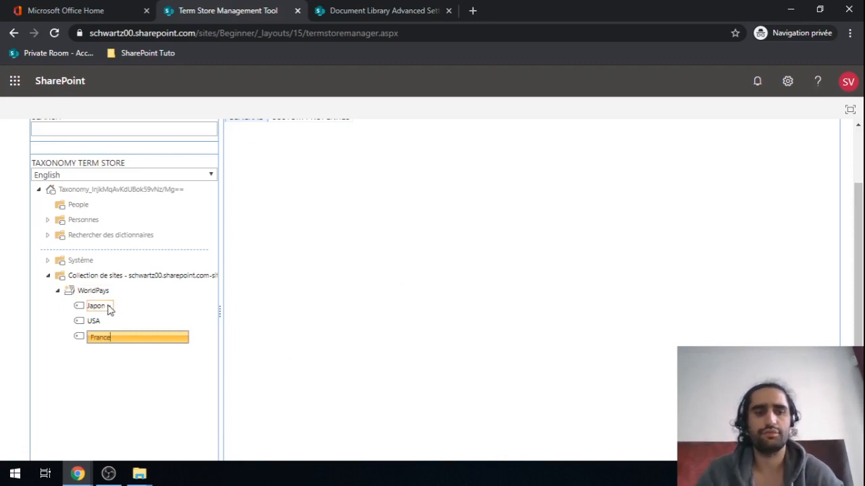
pyautogui.press('Return')
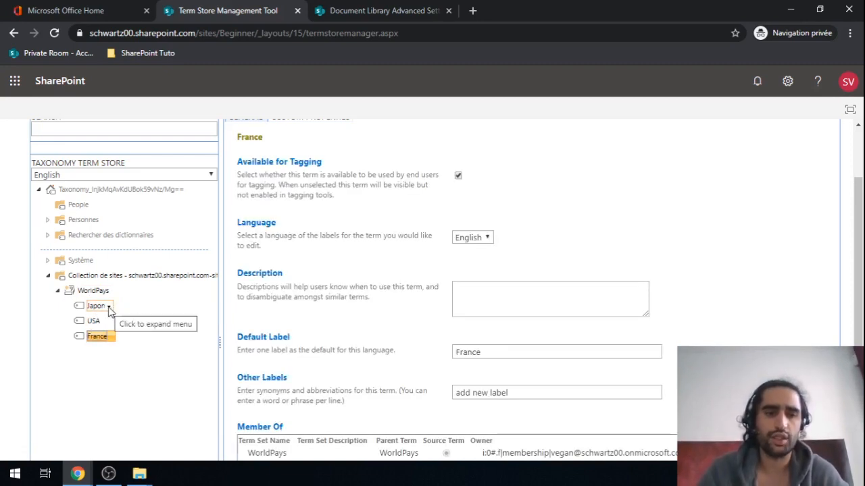
# Step: Add the city terms Tokyo, Kyoto and Nara under Japon
pyautogui.click(108, 307)
pyautogui.click(135, 303)
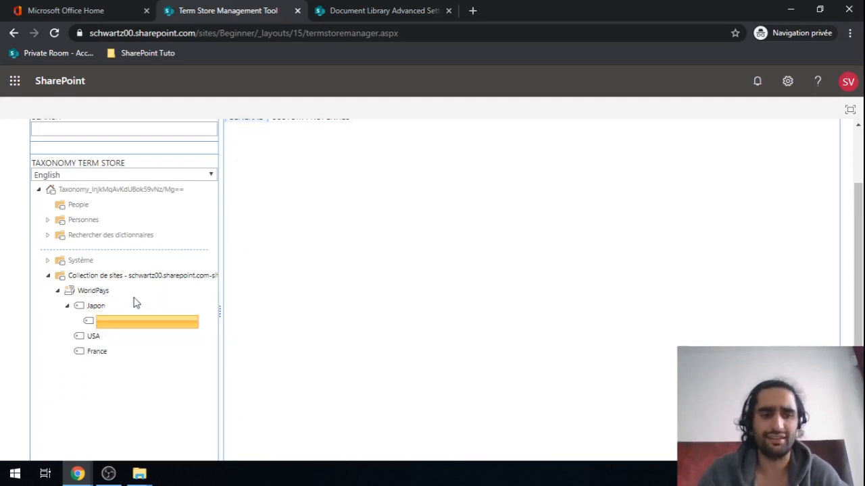
pyautogui.write('Tokyo')
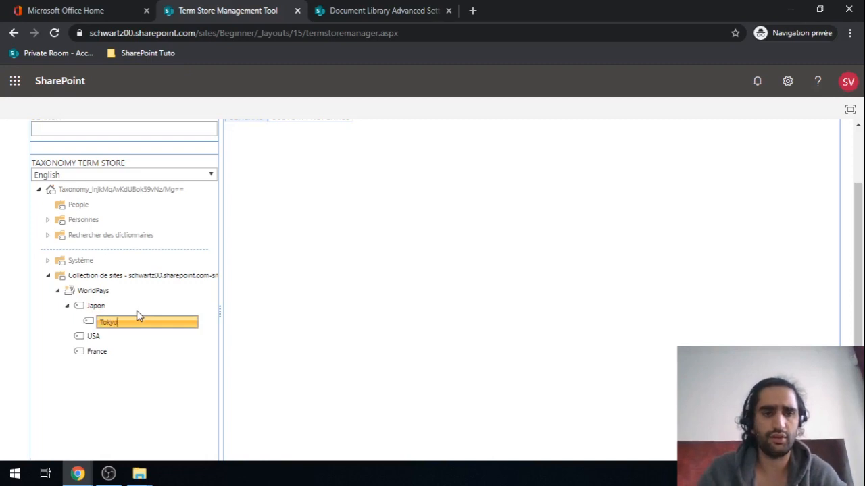
pyautogui.press('Return')
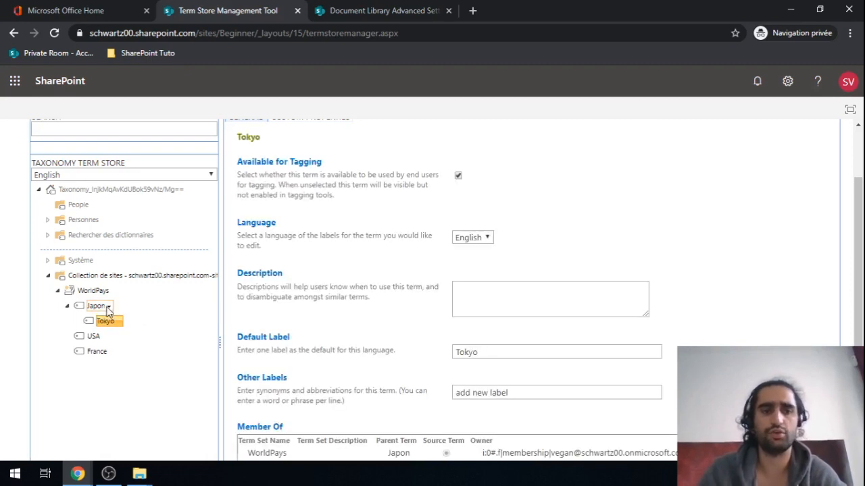
pyautogui.click(108, 307)
pyautogui.click(154, 285)
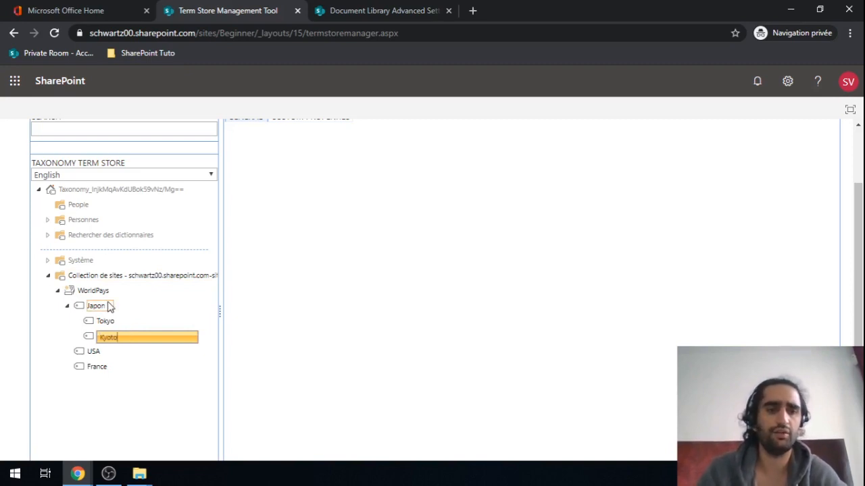
pyautogui.press('Return')
pyautogui.click(108, 307)
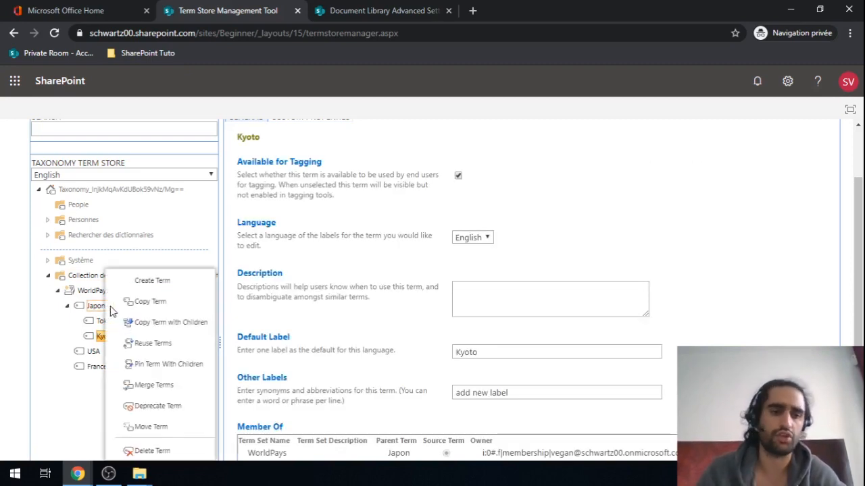
pyautogui.click(157, 283)
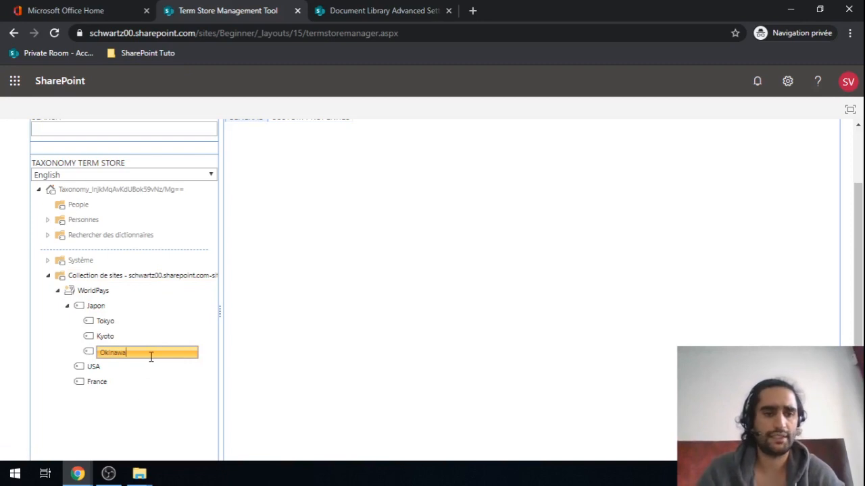
pyautogui.doubleClick(147, 357)
pyautogui.press('BackSpace')
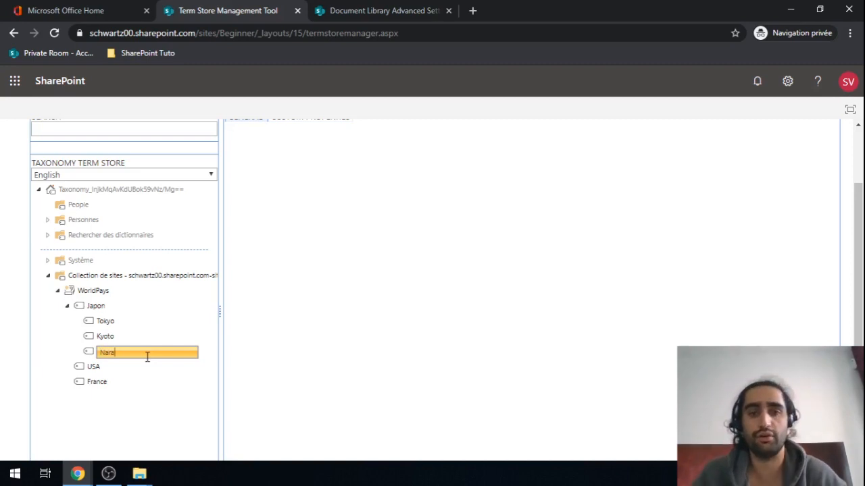
# Step: Add the city terms NYC, LA and Las Vega under USA
pyautogui.click(105, 368)
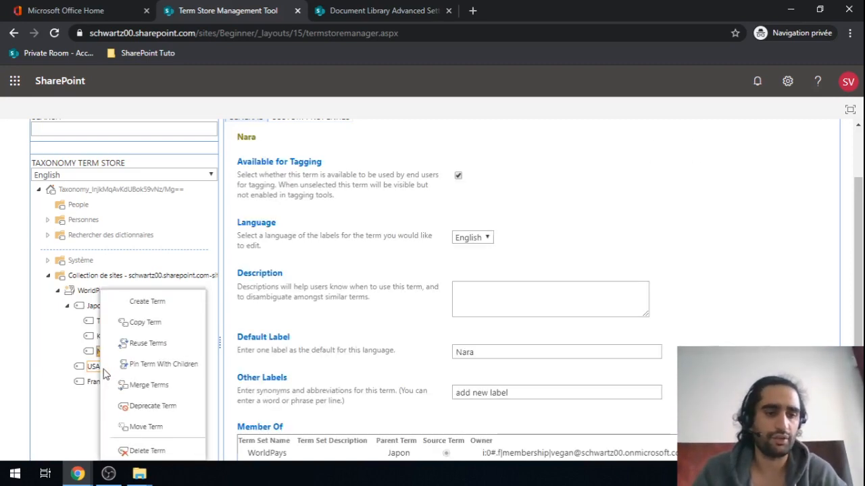
pyautogui.click(142, 302)
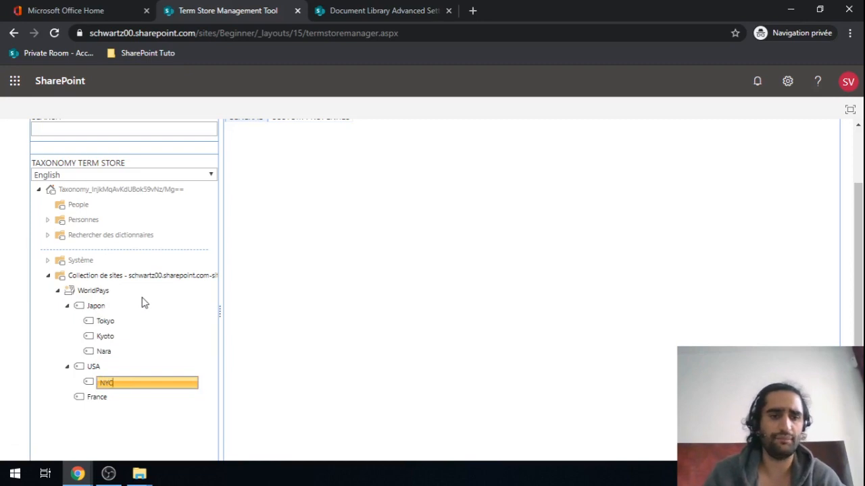
pyautogui.press('Return')
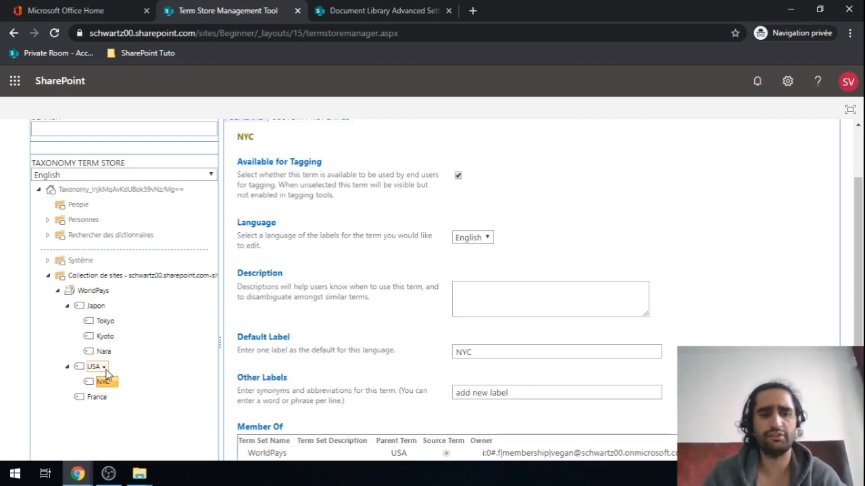
pyautogui.click(104, 367)
pyautogui.click(145, 281)
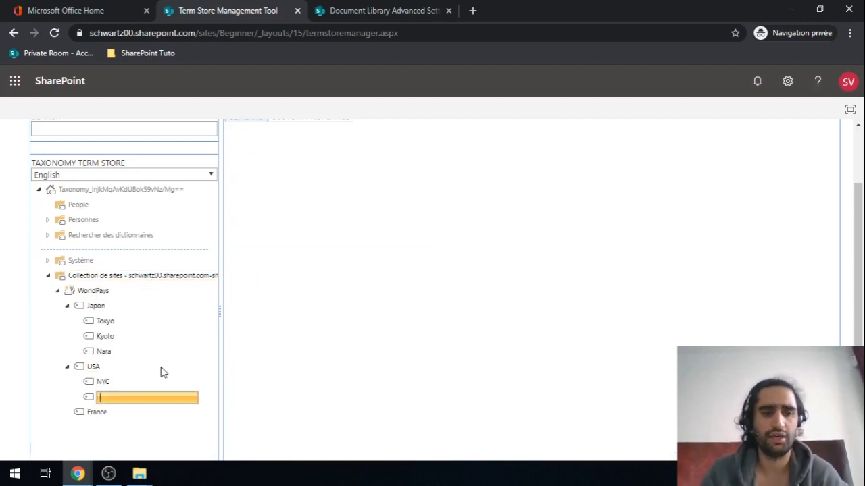
pyautogui.write('LA')
pyautogui.press('Return')
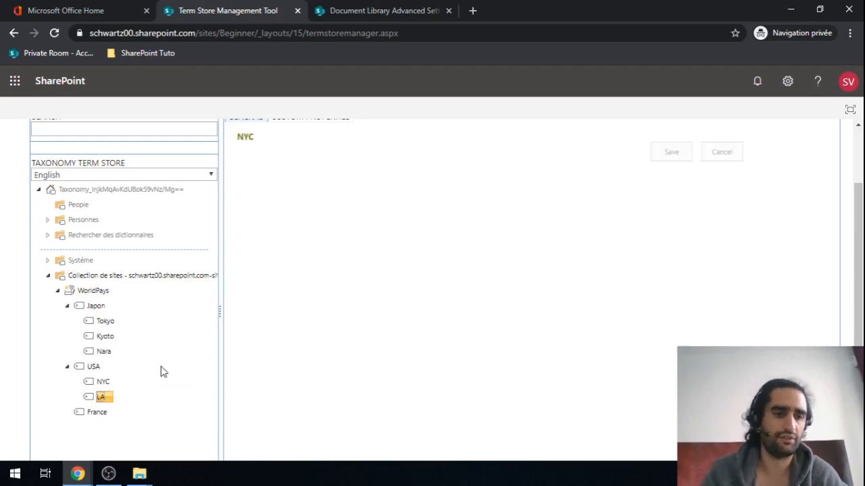
pyautogui.click(104, 368)
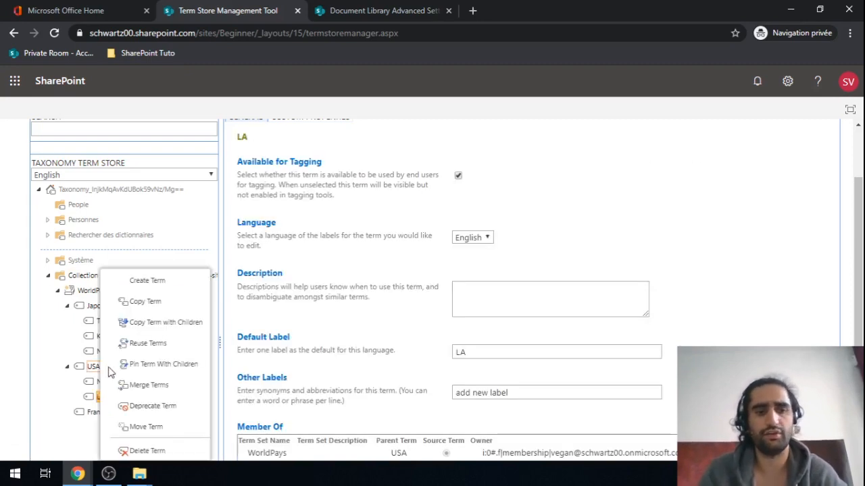
pyautogui.click(151, 280)
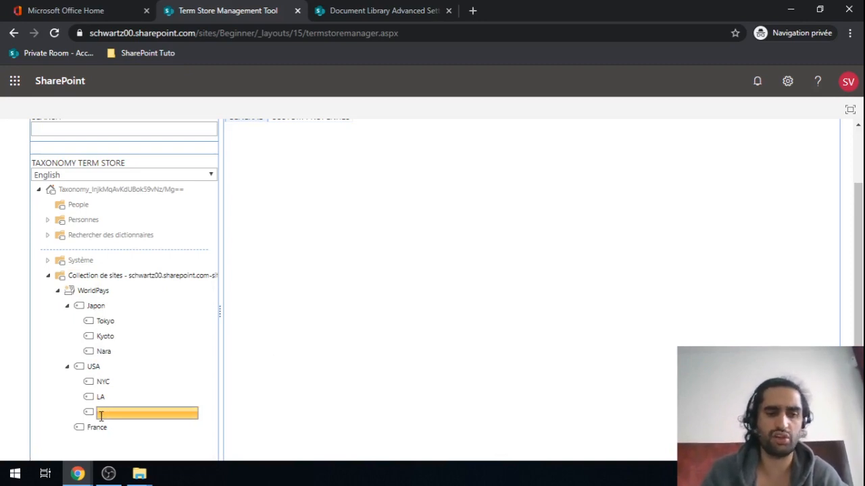
pyautogui.write('Las V')
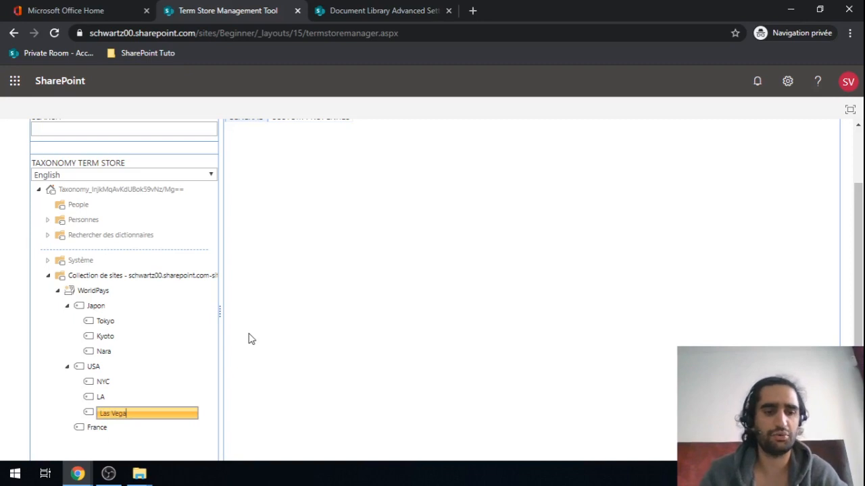
pyautogui.write('ega')
pyautogui.press('Return')
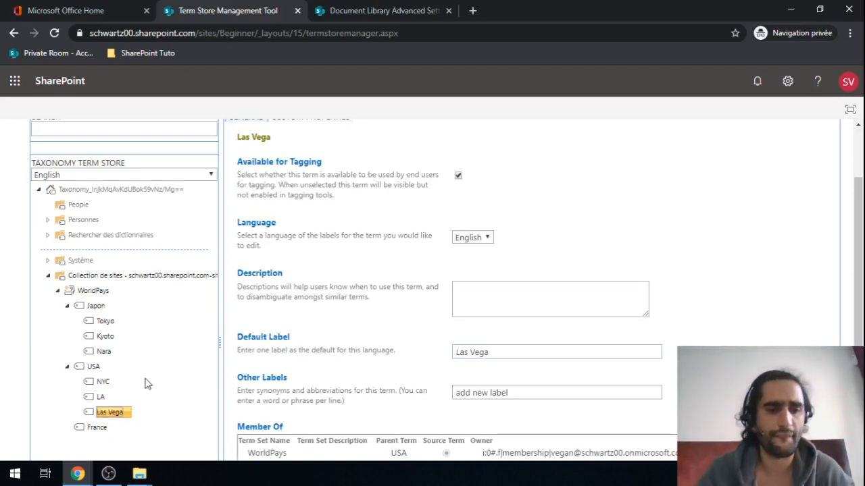
pyautogui.scroll(-3, 146, 382)
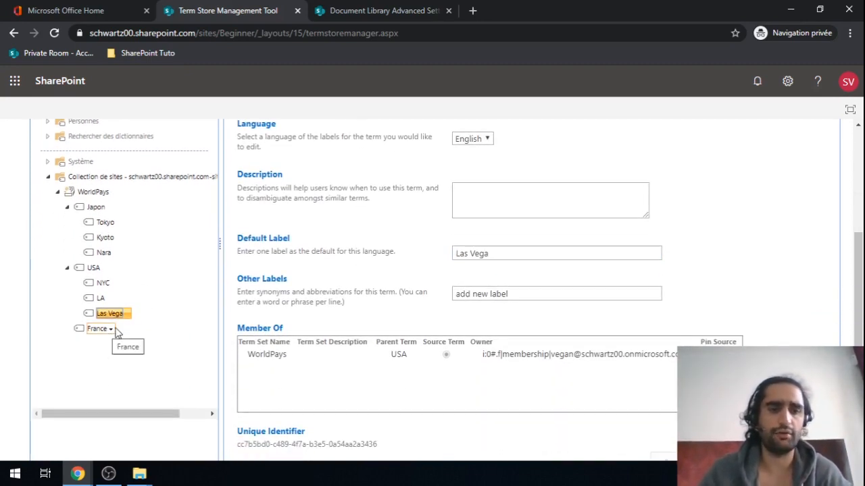
# Step: Create Creteil, Levallois and Paris as child terms of France
pyautogui.click(111, 329)
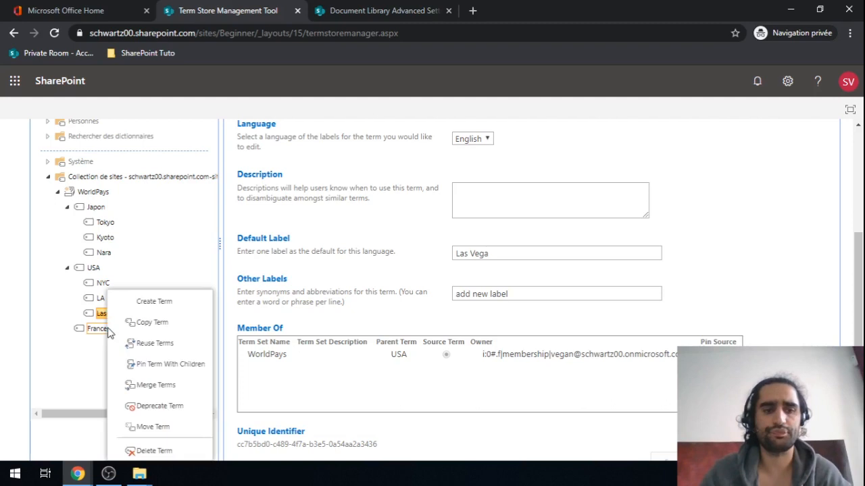
pyautogui.click(154, 301)
pyautogui.write('Cerete')
pyautogui.press('BackSpace')
pyautogui.press('BackSpace')
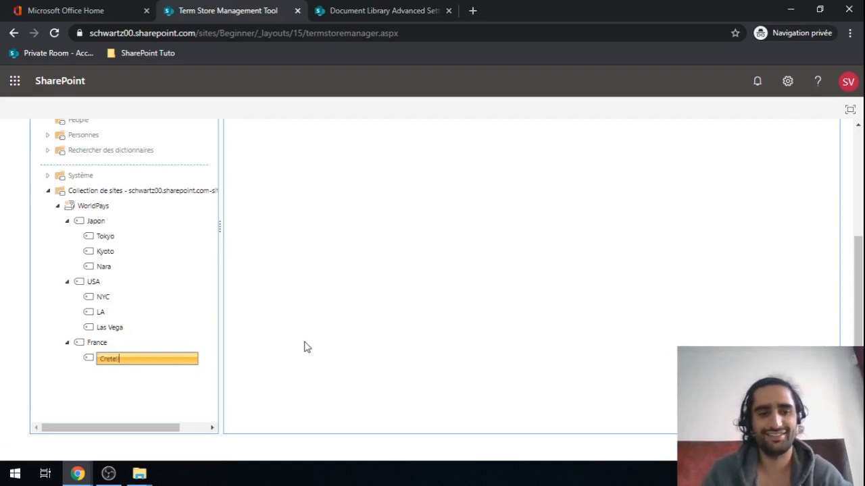
pyautogui.write('reteil')
pyautogui.press('Return')
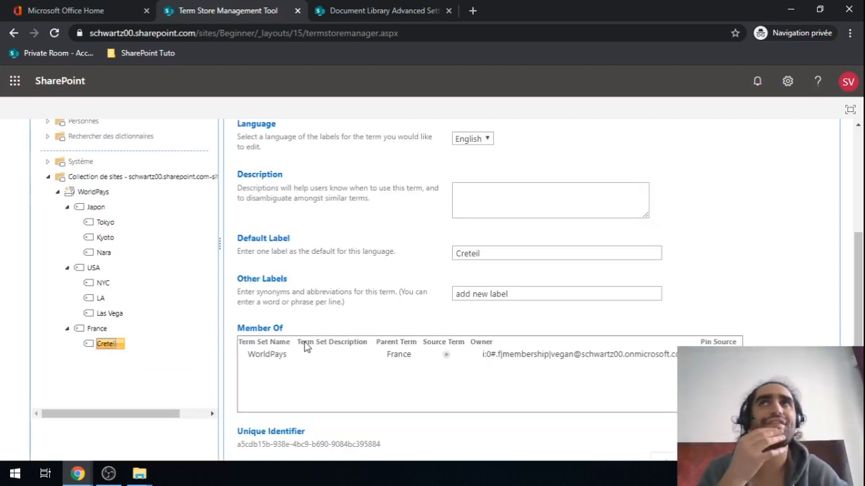
pyautogui.click(112, 332)
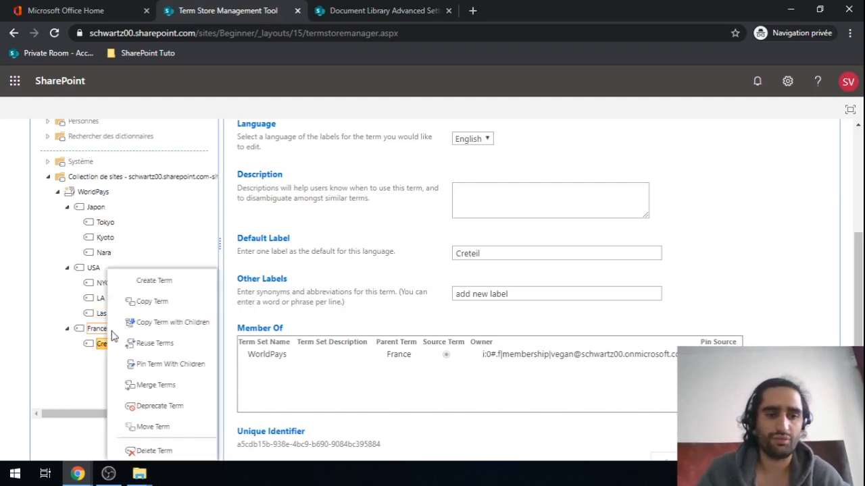
pyautogui.click(163, 284)
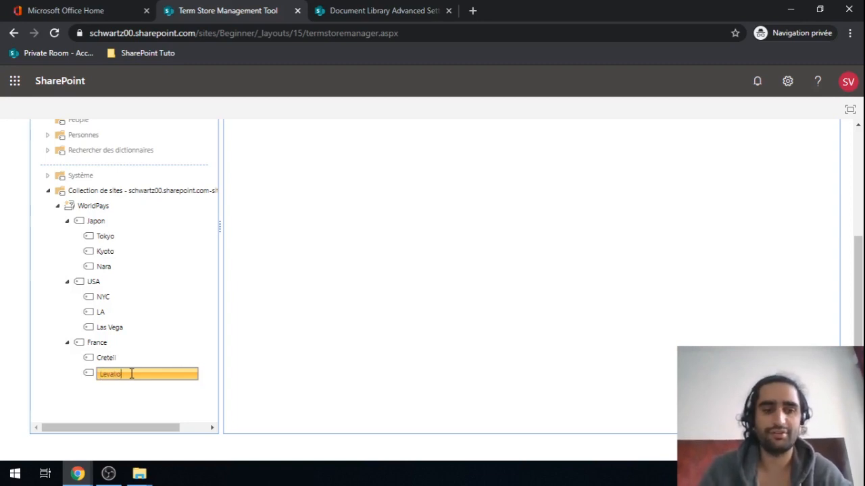
pyautogui.click(112, 345)
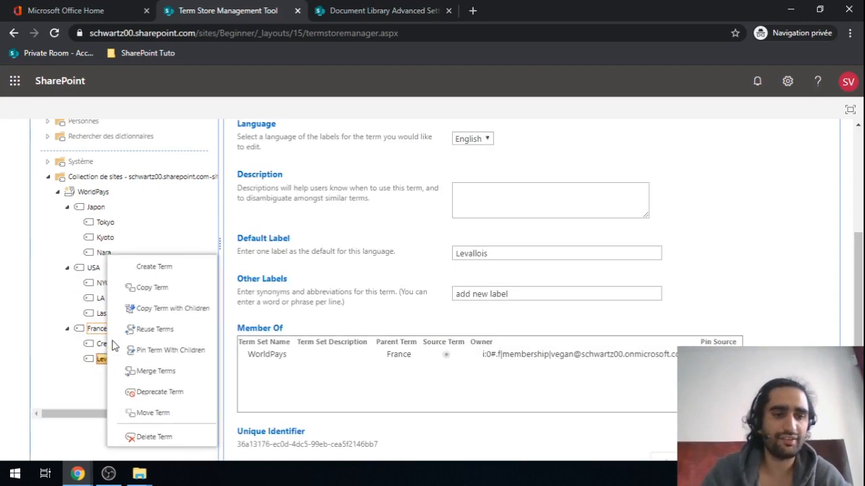
pyautogui.click(160, 266)
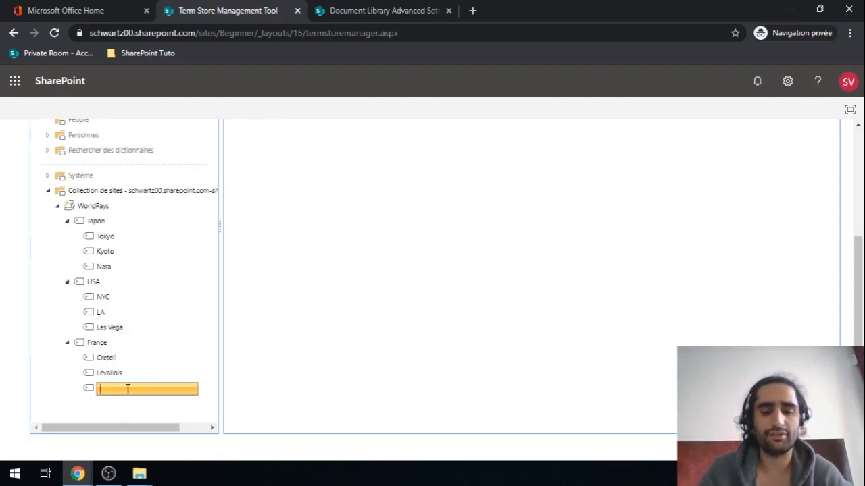
pyautogui.write('Paris')
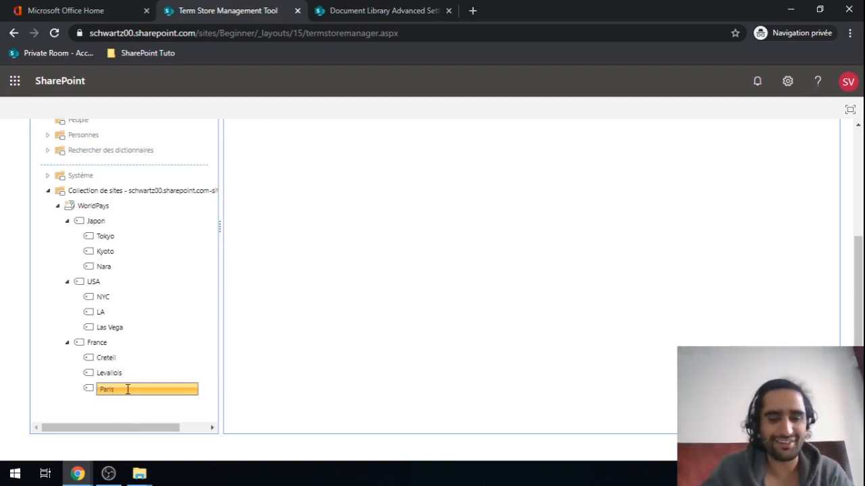
pyautogui.press('Return')
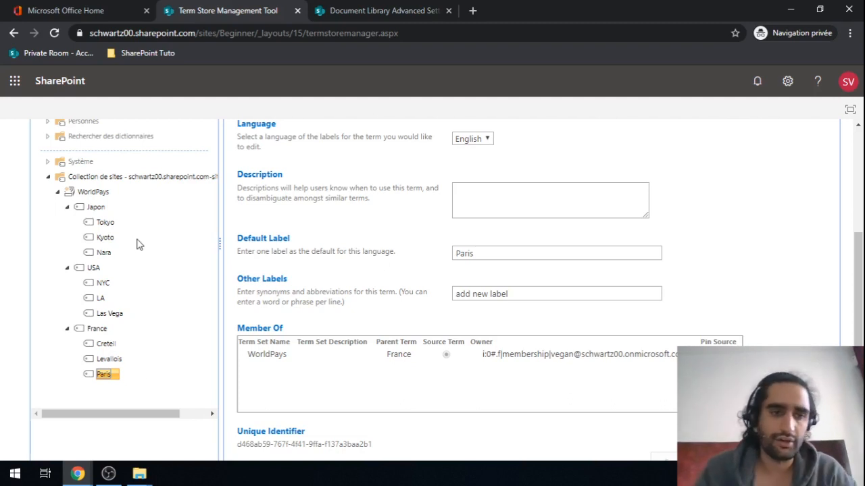
pyautogui.scroll(3, 139, 244)
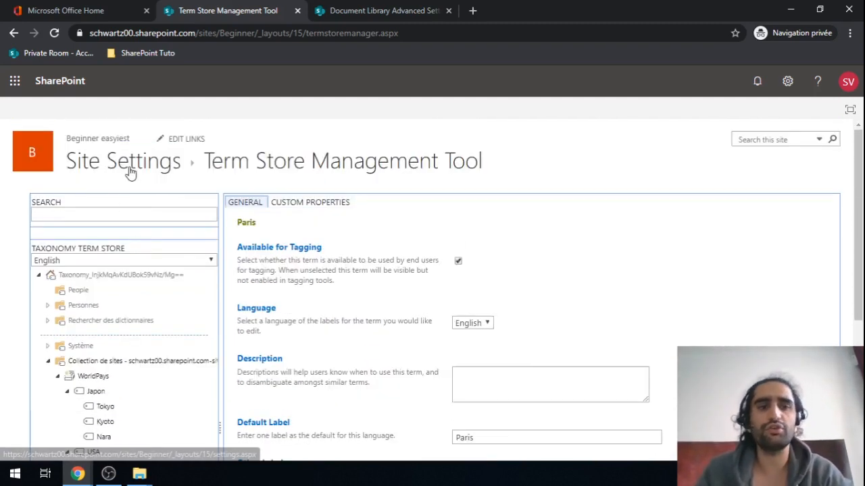
# Step: Return to Site Settings and open the World of document library from Recent
pyautogui.click(125, 162)
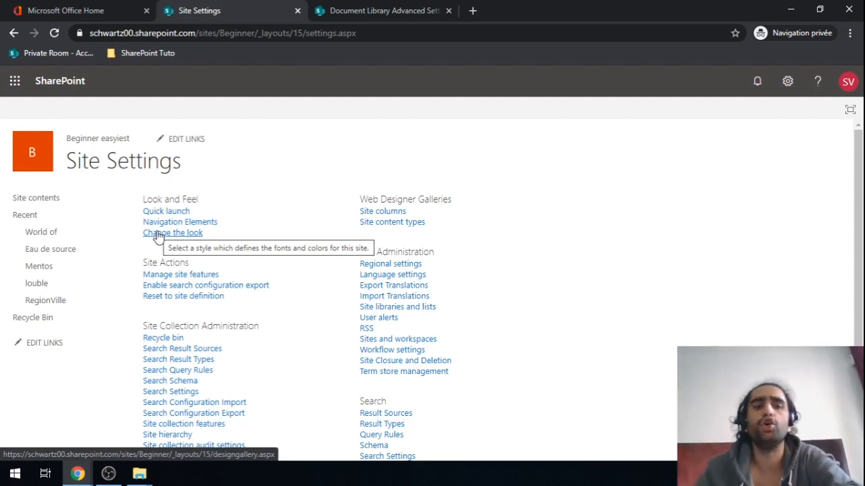
pyautogui.click(33, 236)
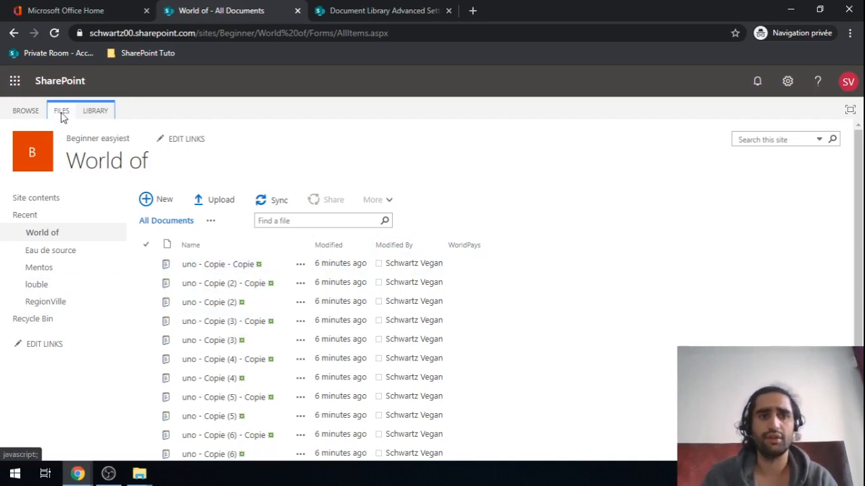
# Step: Switch the World of document list into grid editing
pyautogui.click(97, 112)
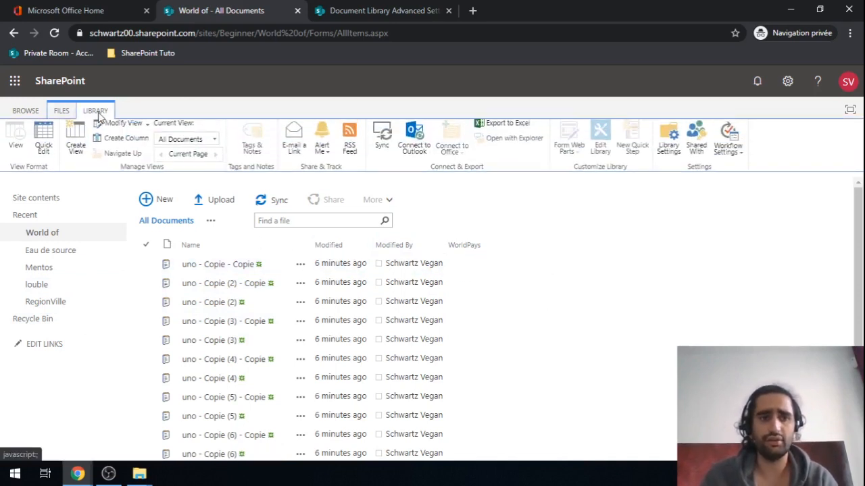
pyautogui.click(47, 154)
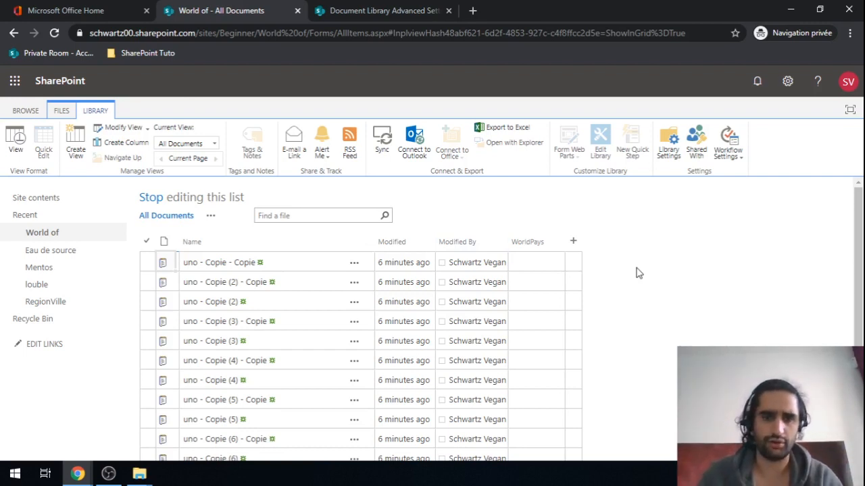
pyautogui.click(788, 81)
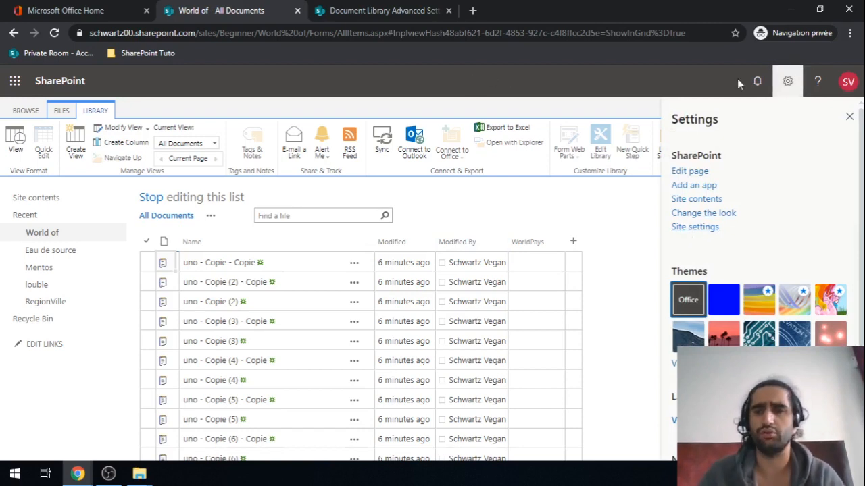
pyautogui.click(849, 117)
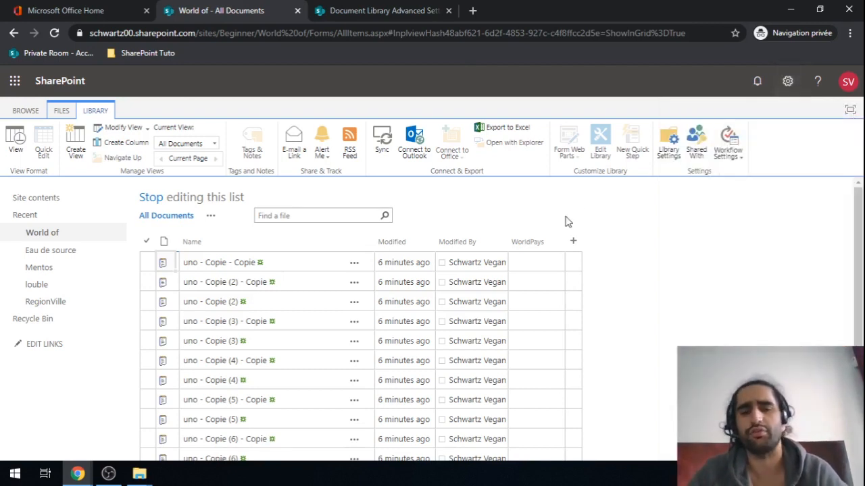
# Step: Enter Tokyo, Tokyo and Japon as WorldPays terms for the first three documents
pyautogui.click(535, 264)
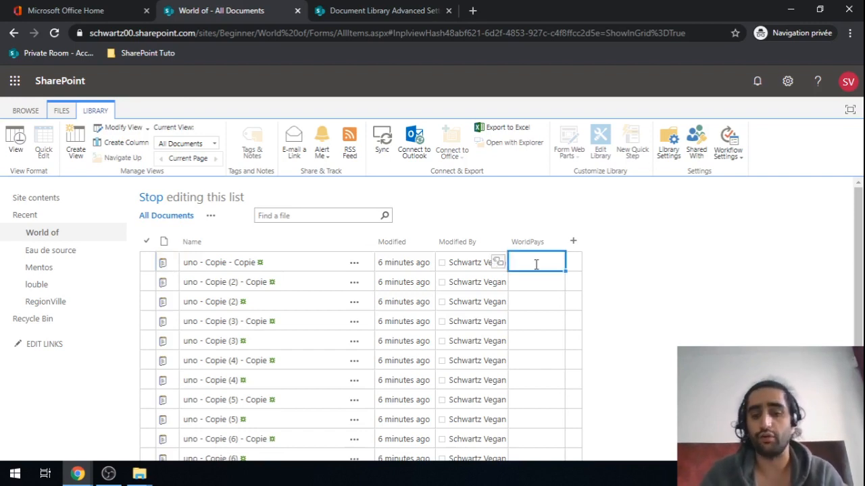
pyautogui.write('To')
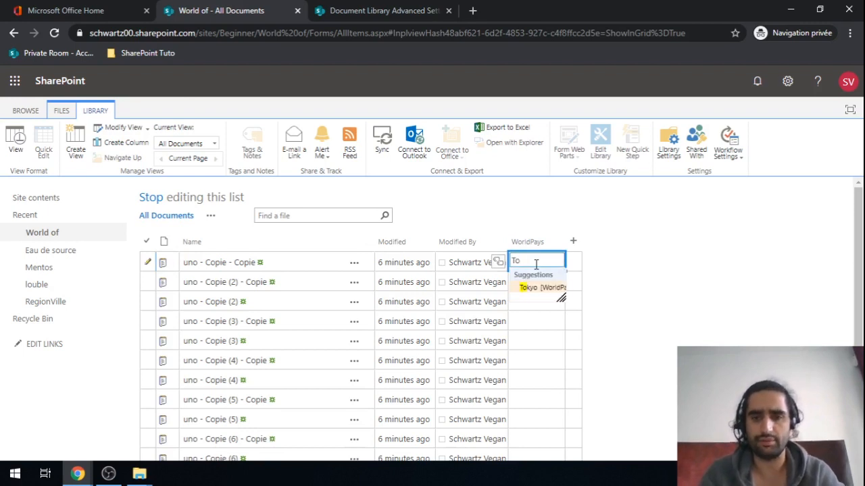
pyautogui.press('Return')
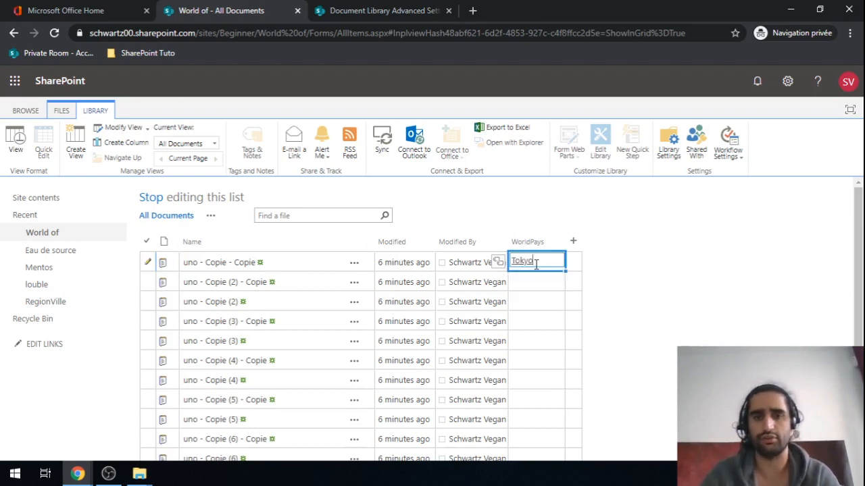
pyautogui.click(527, 282)
pyautogui.write('Tok')
pyautogui.press('Return')
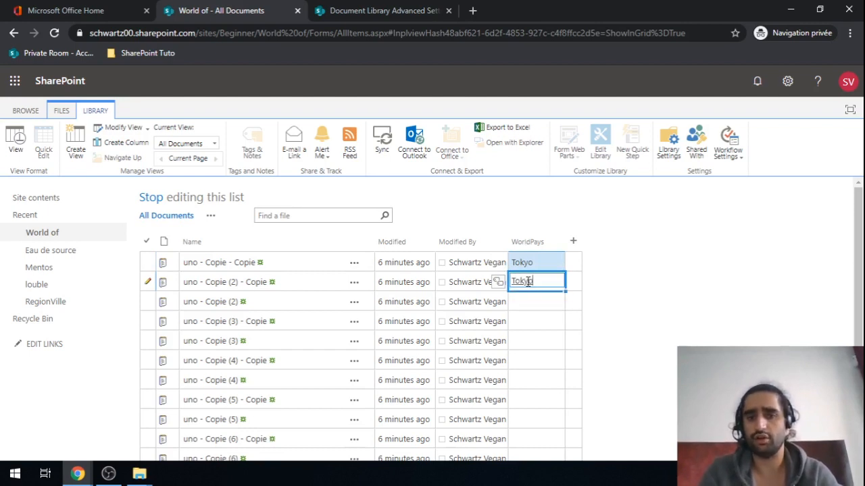
pyautogui.press('Return')
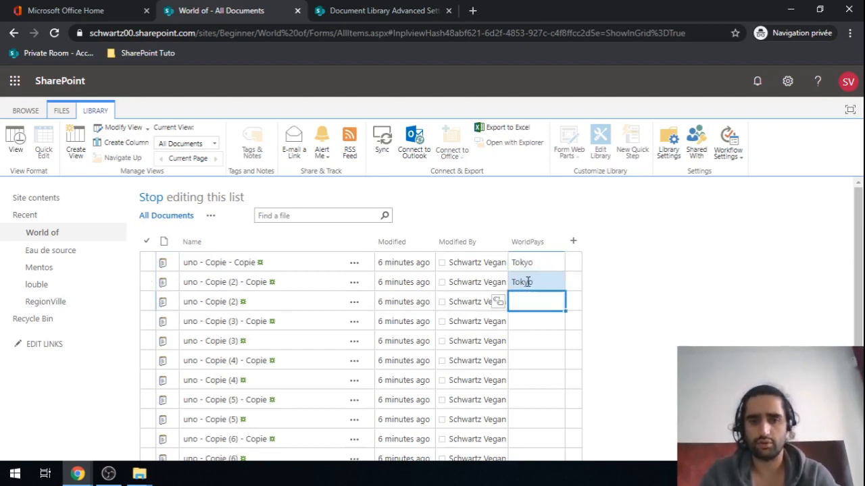
pyautogui.write('Japon')
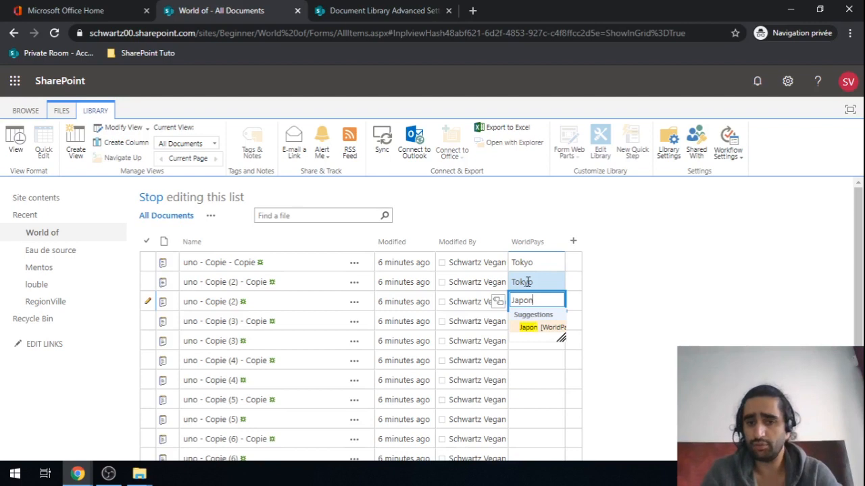
pyautogui.press('Return')
# Step: Enter Creteil and Paris as WorldPays terms for the fourth and fifth documents
pyautogui.click(537, 319)
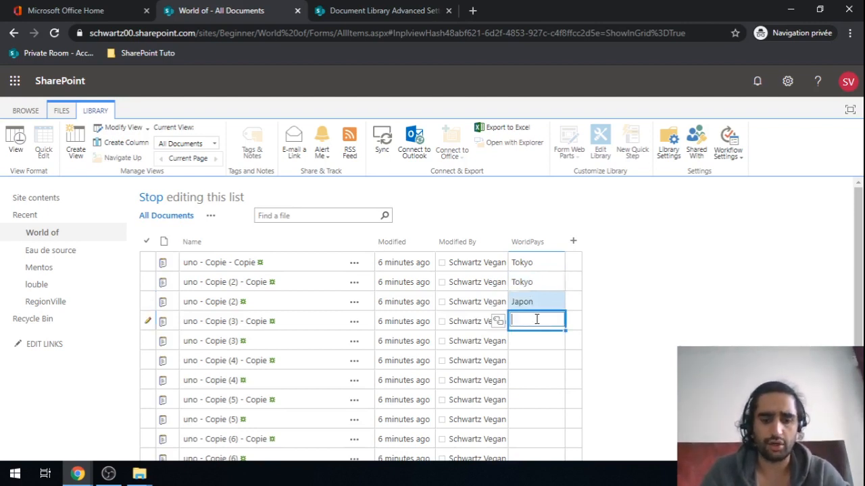
pyautogui.write('Crete')
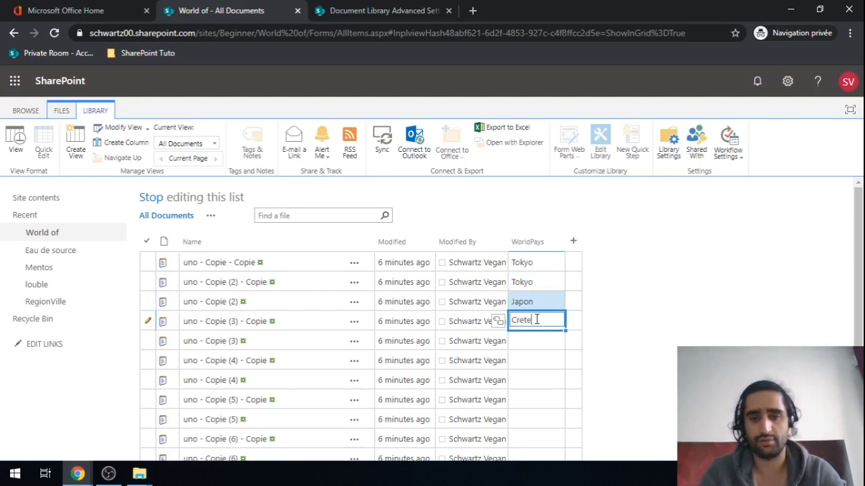
pyautogui.click(535, 353)
pyautogui.click(536, 342)
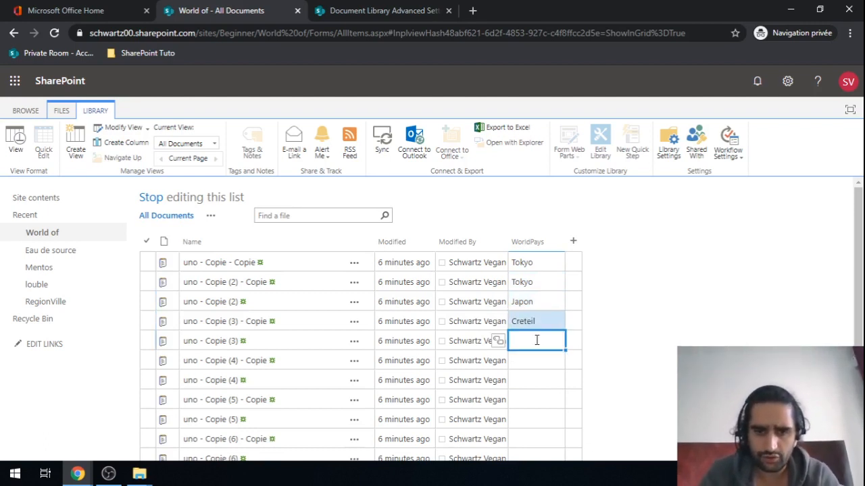
pyautogui.write('Paris')
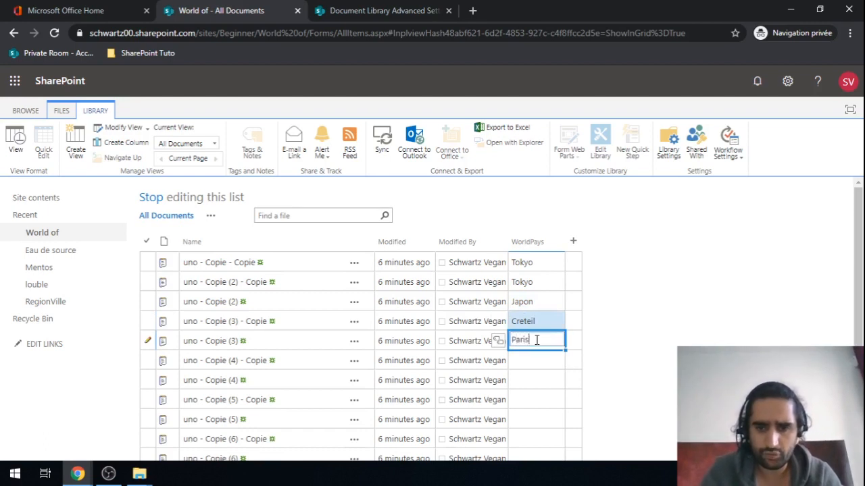
pyautogui.click(563, 378)
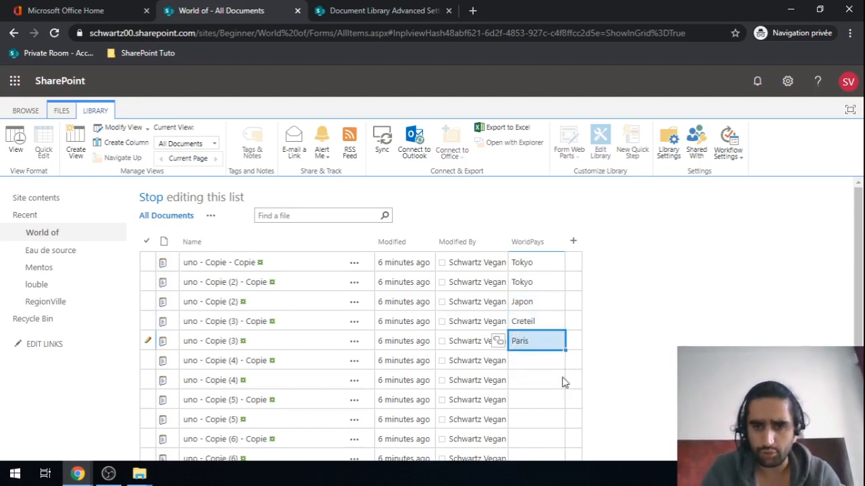
pyautogui.click(532, 359)
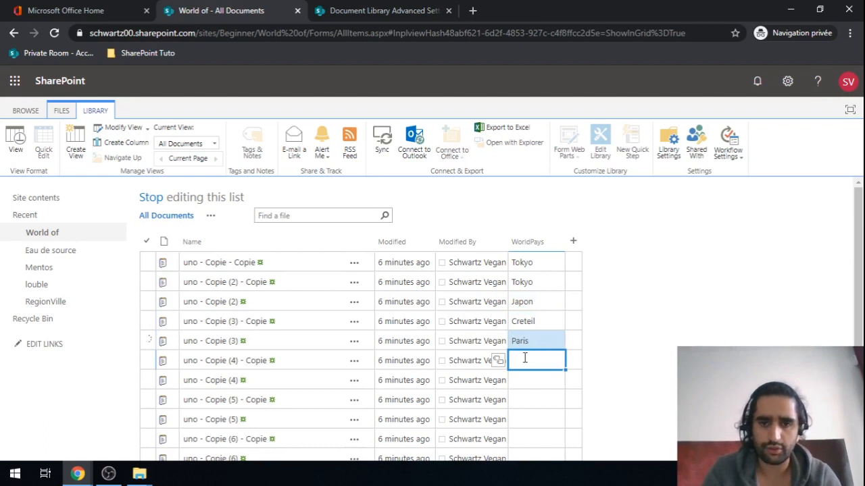
pyautogui.click(498, 361)
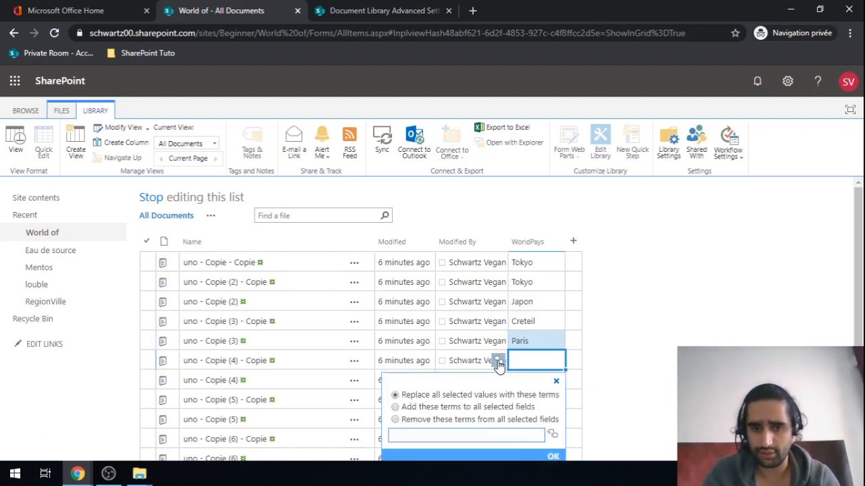
pyautogui.scroll(-2, 701, 326)
pyautogui.click(456, 341)
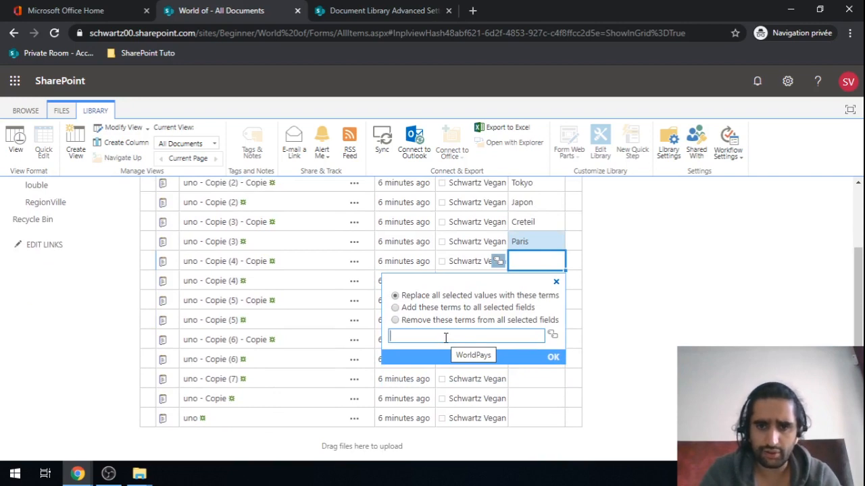
pyautogui.click(519, 260)
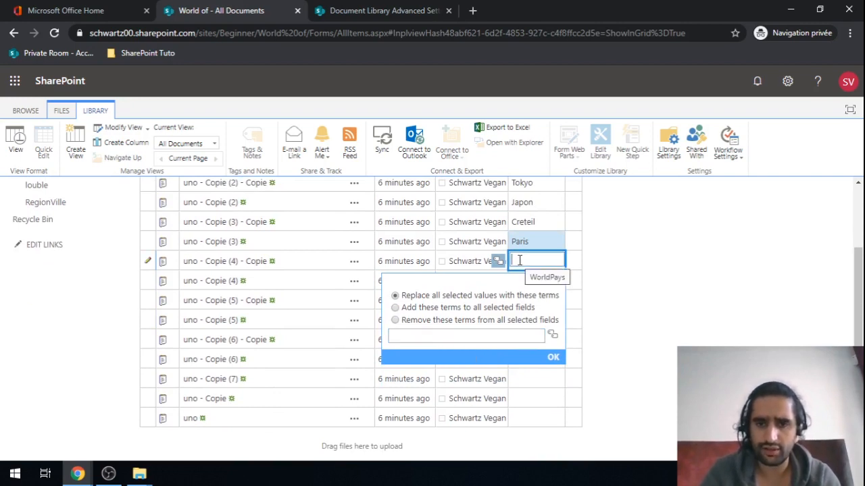
pyautogui.click(584, 268)
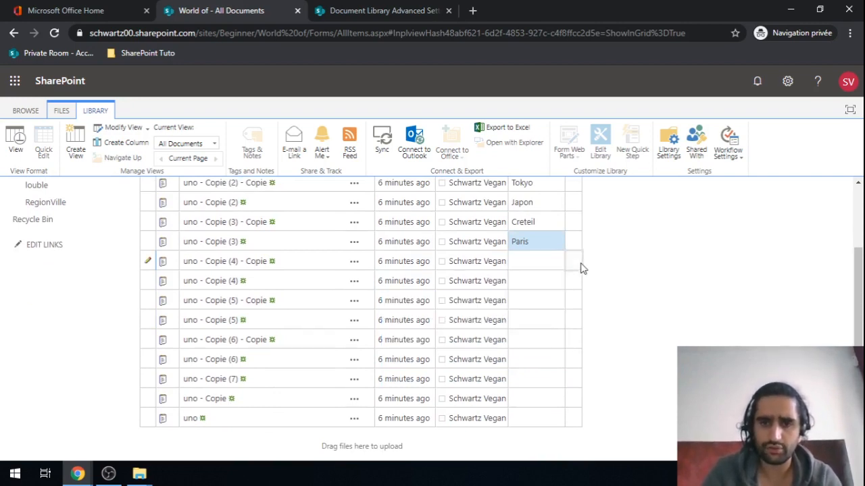
pyautogui.click(545, 264)
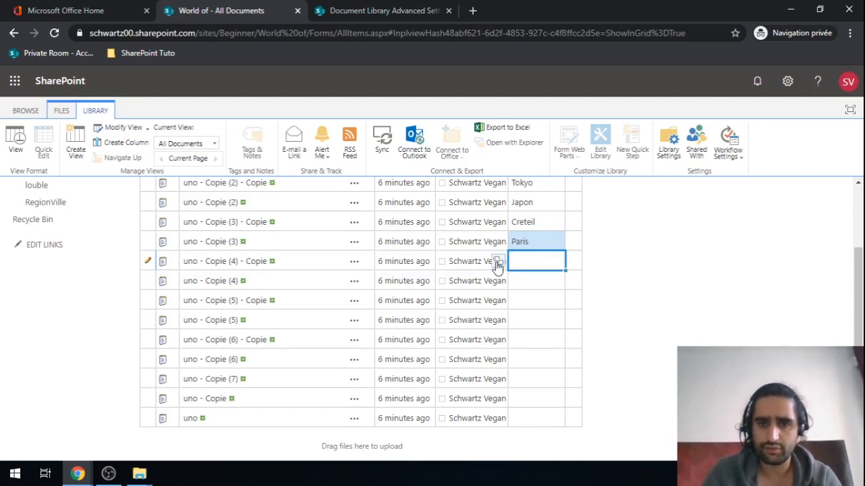
pyautogui.click(497, 264)
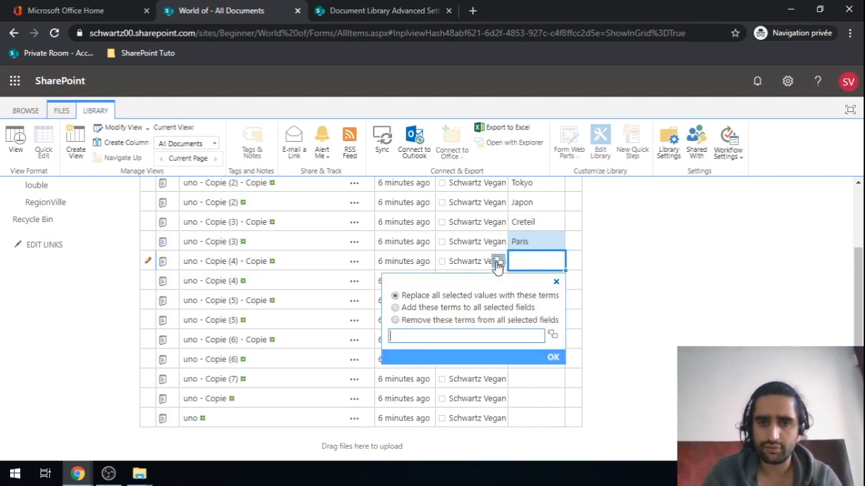
pyautogui.click(553, 336)
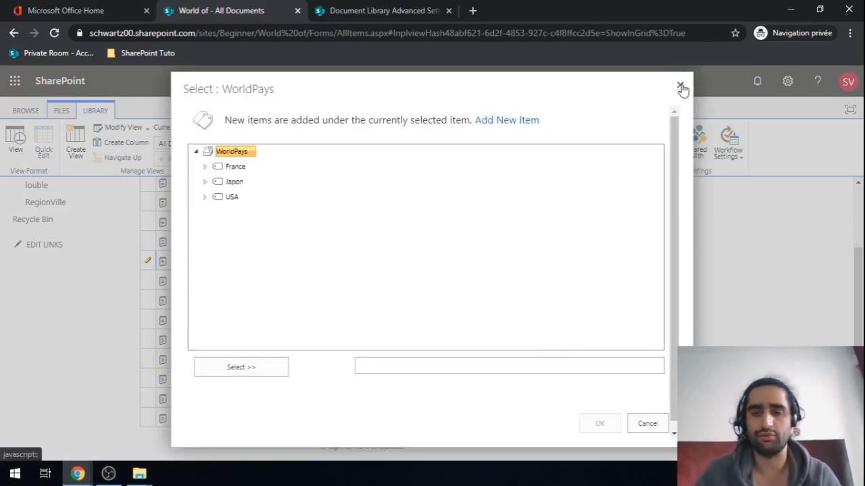
pyautogui.click(680, 86)
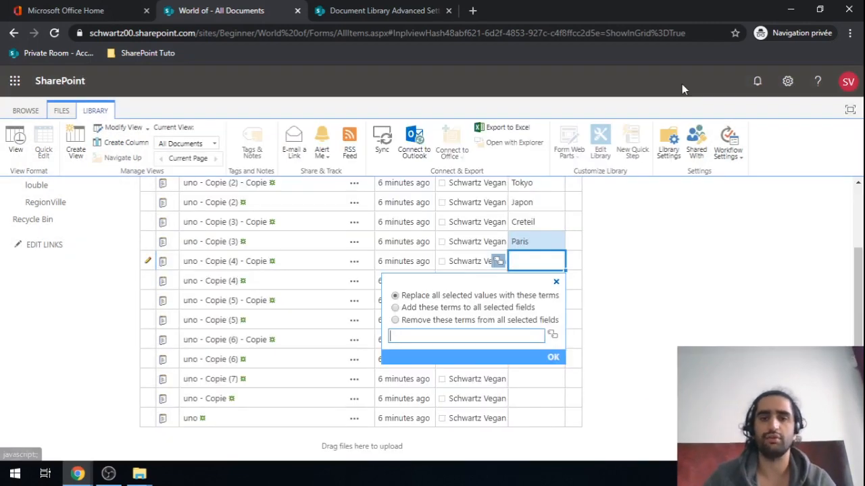
pyautogui.click(556, 283)
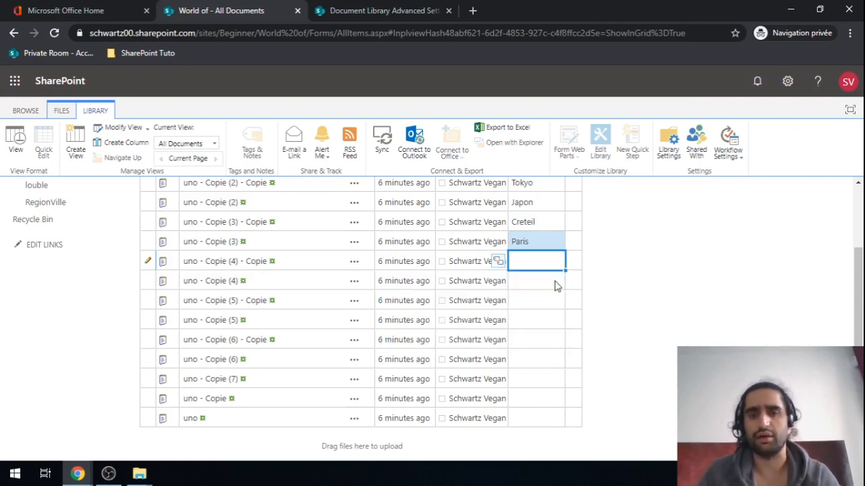
pyautogui.click(520, 287)
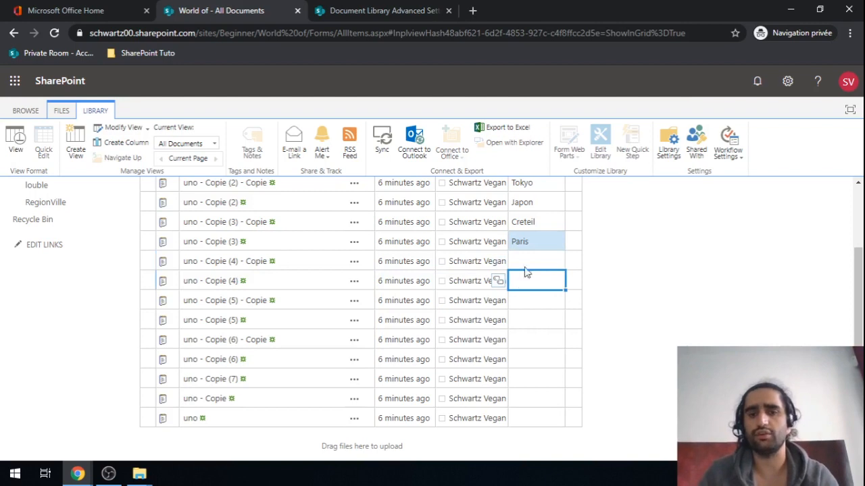
pyautogui.click(529, 262)
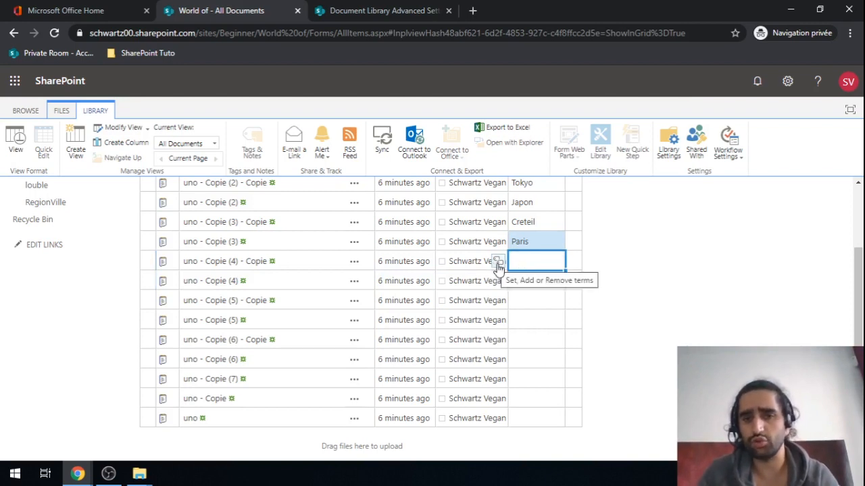
# Step: Pick NYC under USA in the term browser for uno - Copie (4) - Copie's WorldPays cell
pyautogui.click(498, 262)
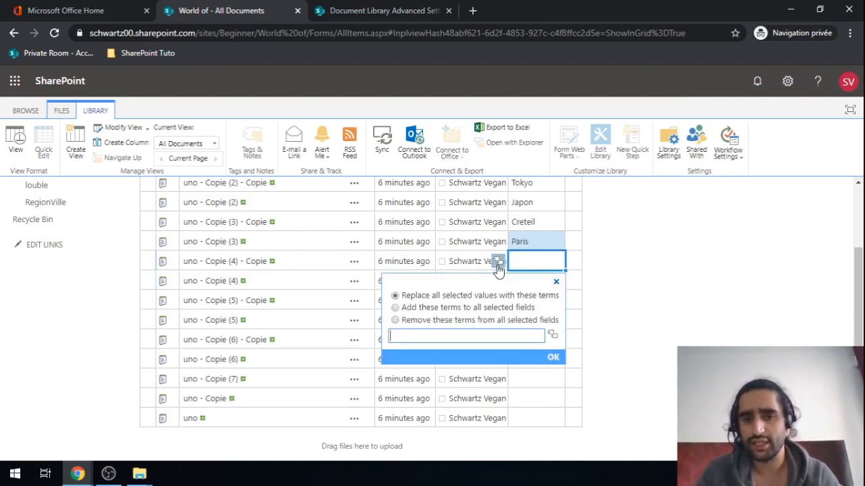
pyautogui.click(553, 337)
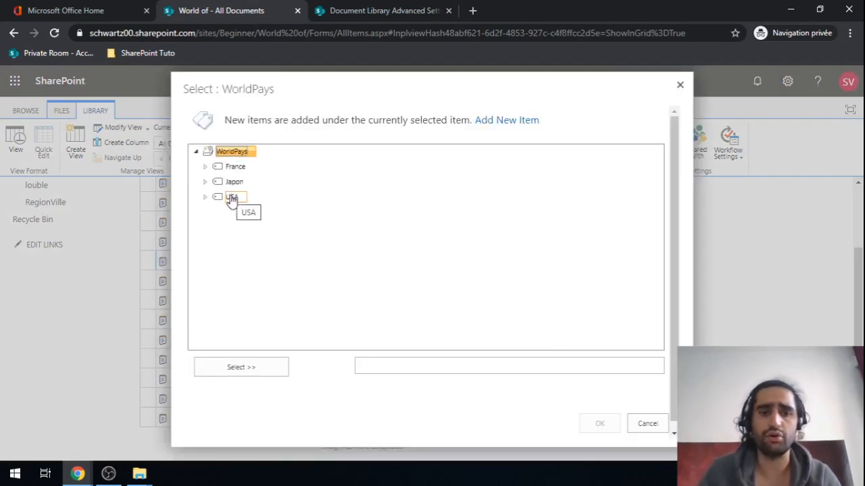
pyautogui.click(232, 198)
pyautogui.click(205, 197)
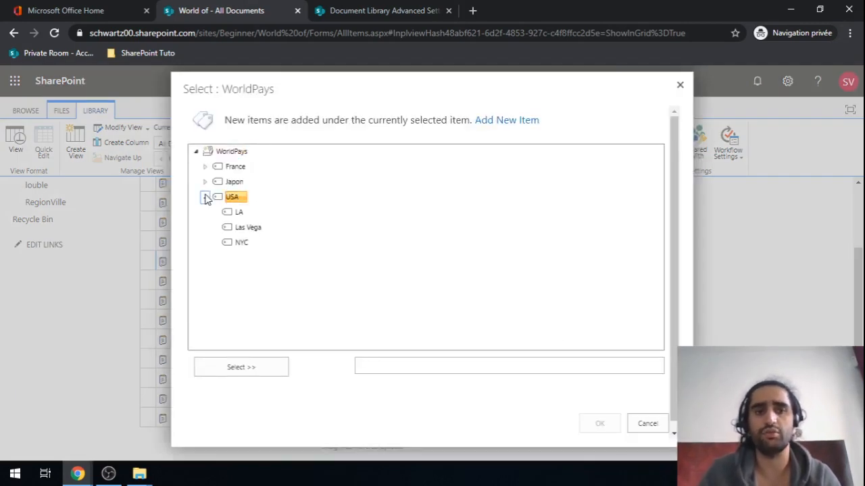
pyautogui.click(242, 244)
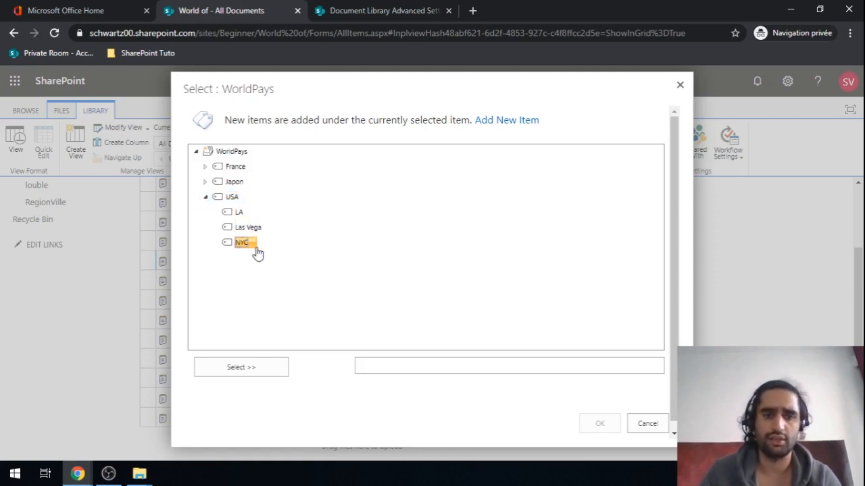
pyautogui.click(242, 368)
pyautogui.click(607, 426)
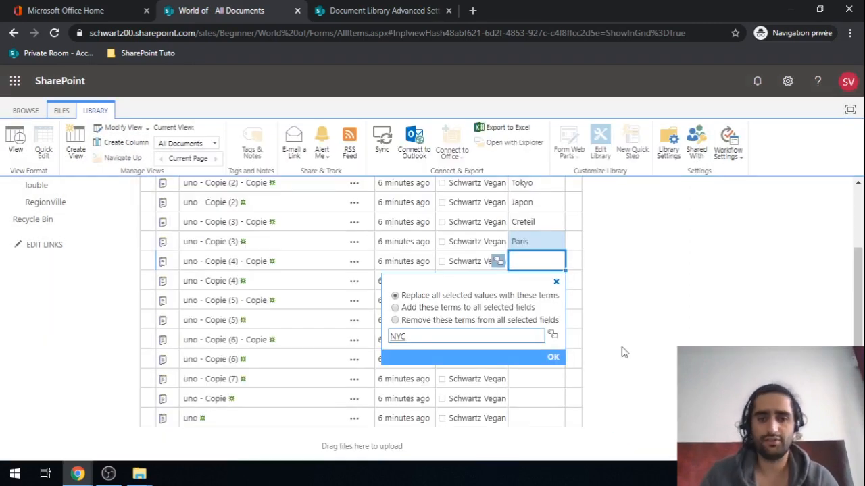
pyautogui.click(553, 360)
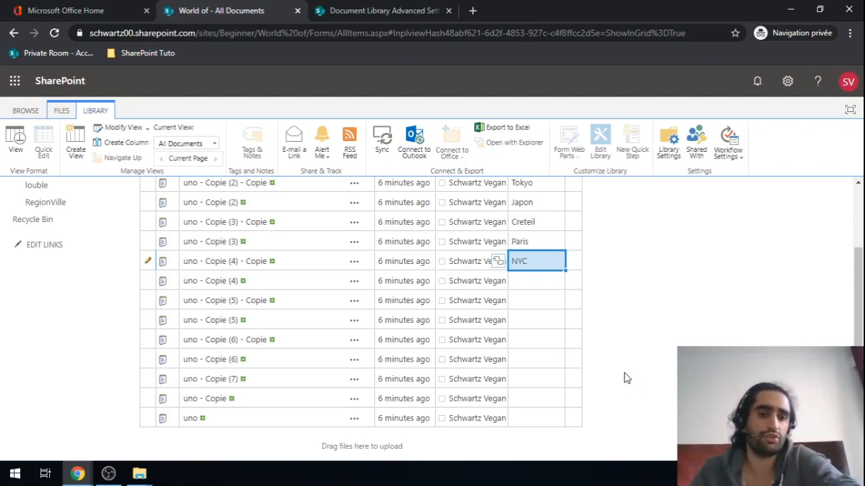
# Step: Fill in Levallois, LA and NYC as WorldPays terms for the next three documents
pyautogui.click(537, 282)
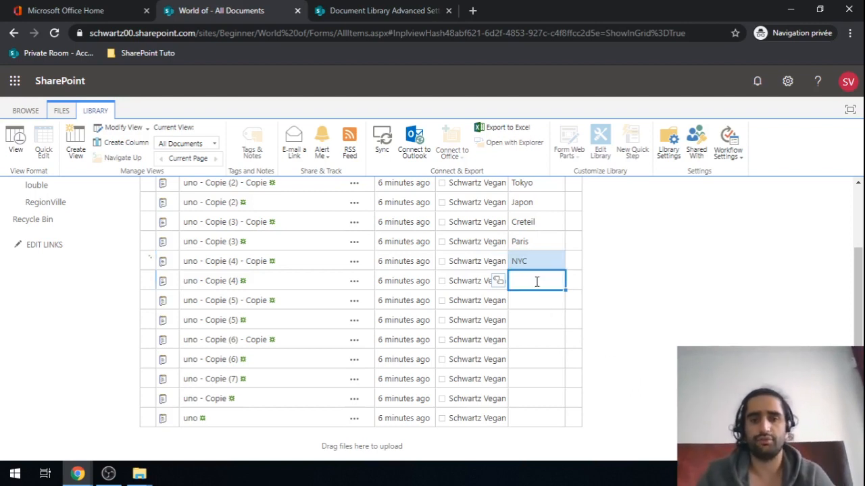
pyautogui.write('Lae')
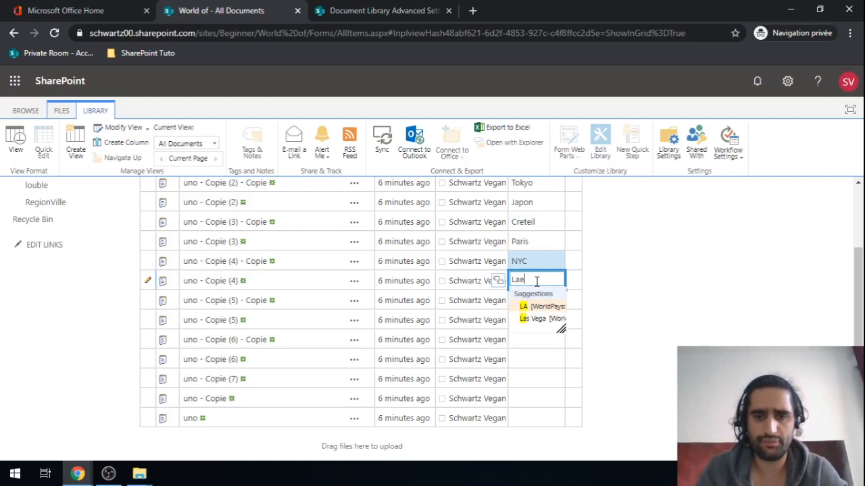
pyautogui.write('e')
pyautogui.press('BackSpace')
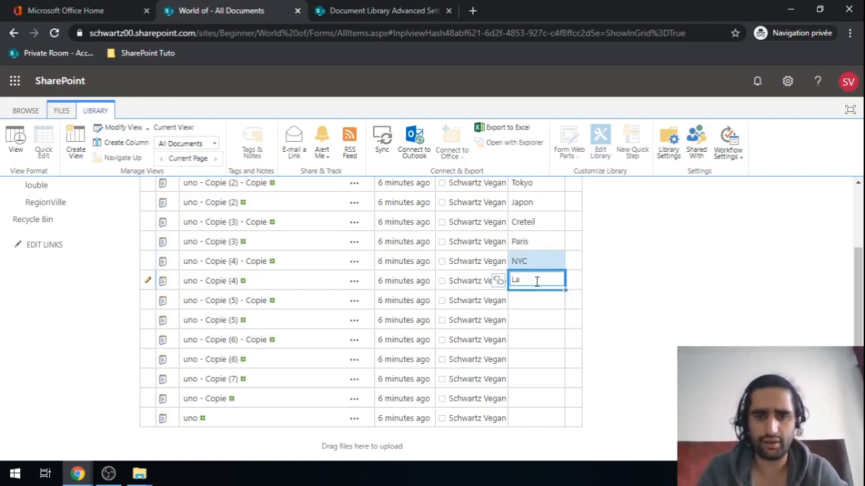
pyautogui.write('e')
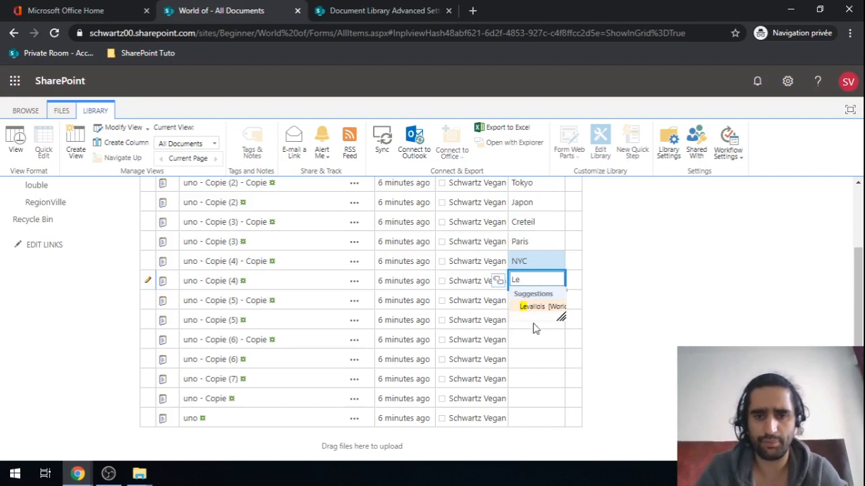
pyautogui.click(535, 308)
pyautogui.click(535, 299)
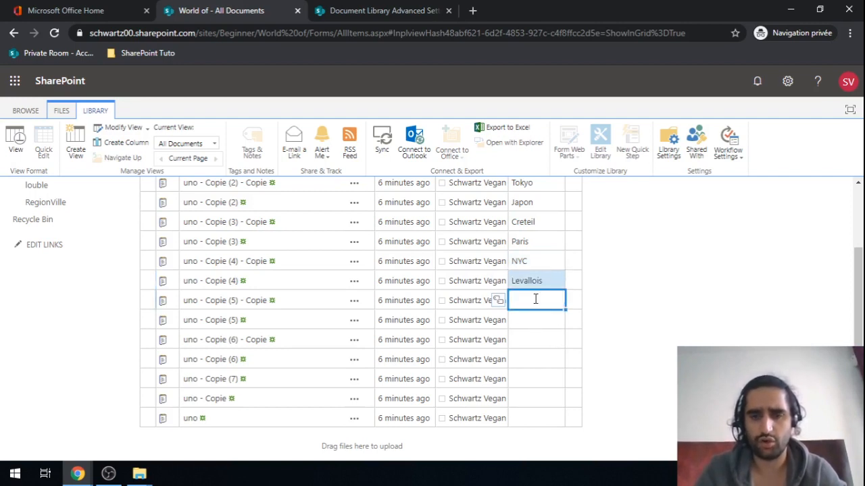
pyautogui.write('La')
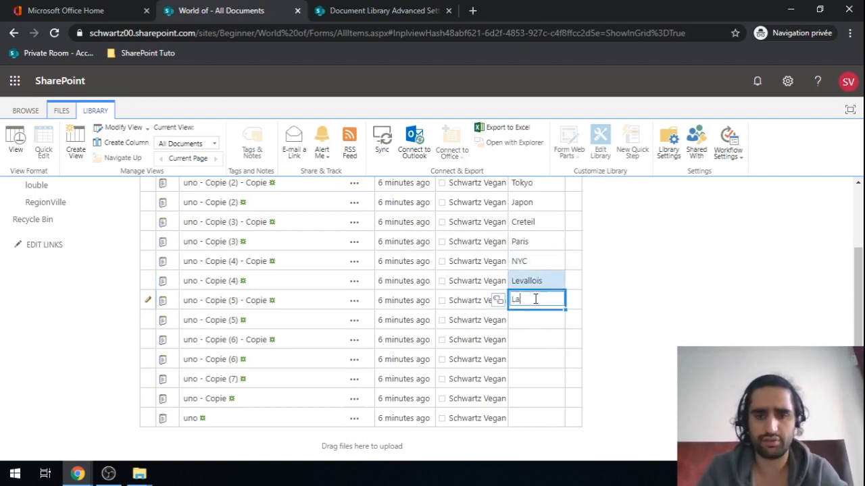
pyautogui.press('BackSpace')
pyautogui.write('A')
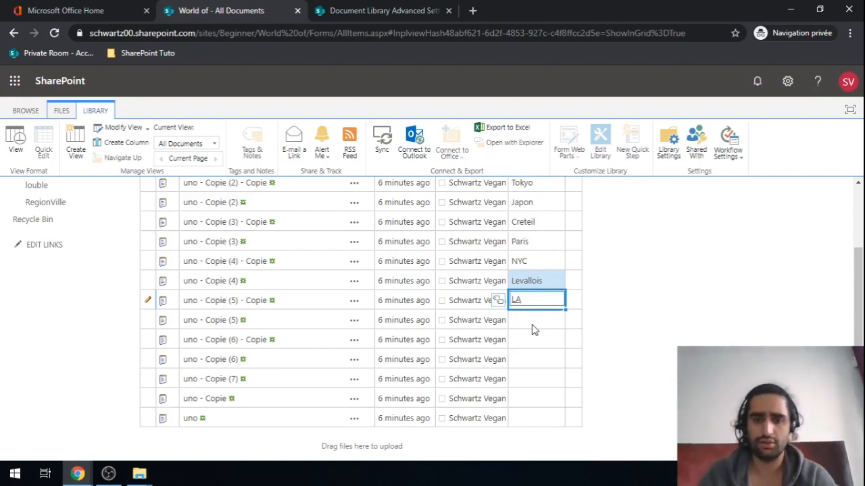
pyautogui.click(533, 323)
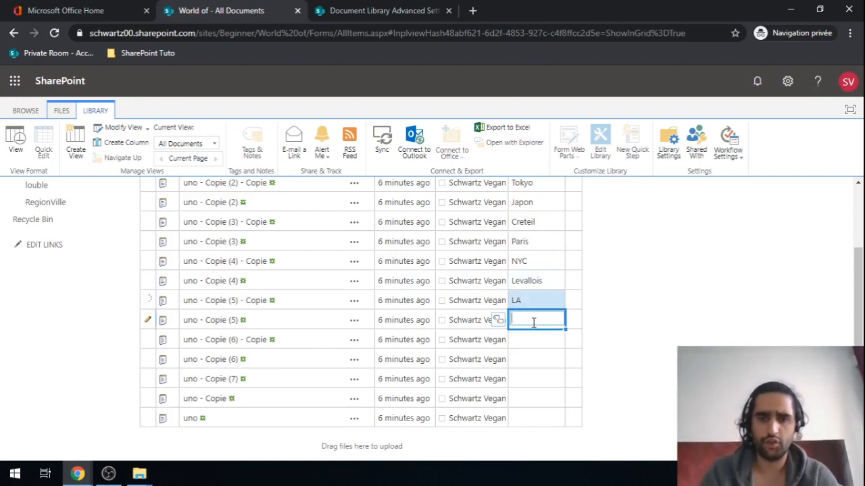
pyautogui.write('NYC')
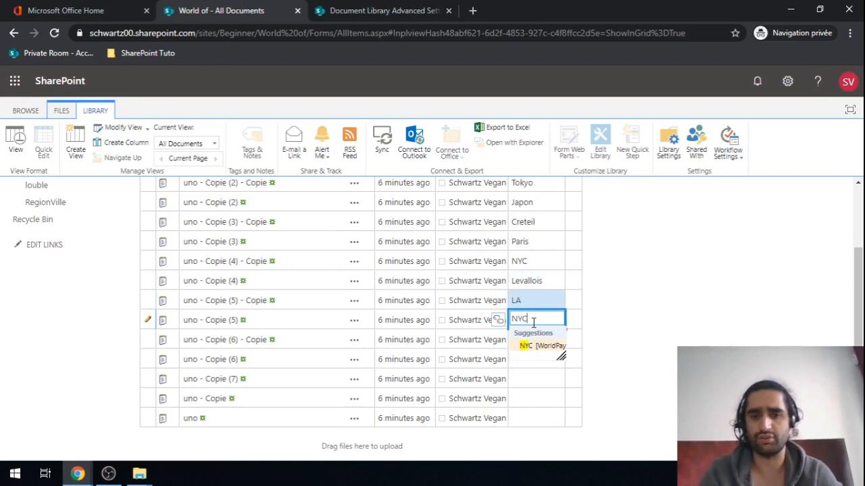
pyautogui.click(527, 347)
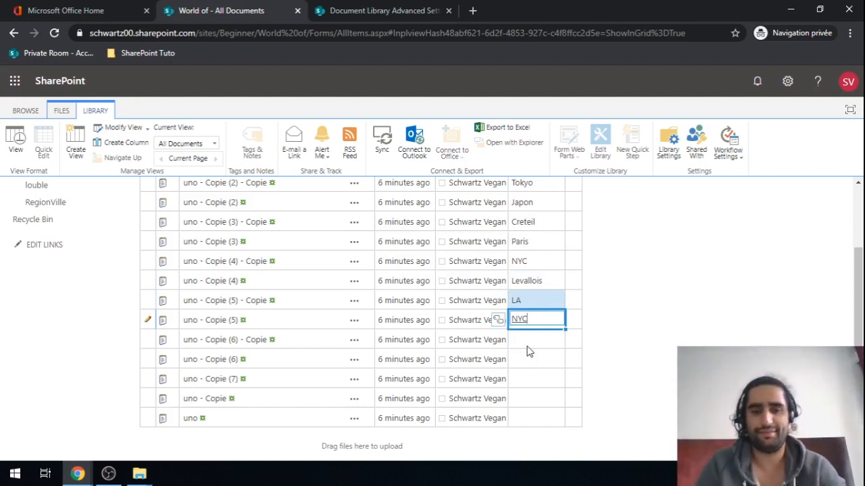
pyautogui.click(527, 346)
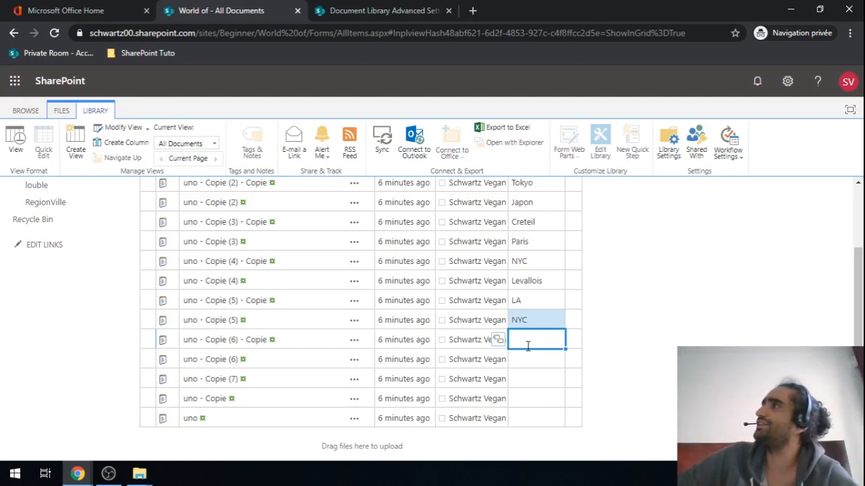
# Step: Set Paris, Paris and Creteil as WorldPays terms for the following three documents
pyautogui.click(529, 346)
pyautogui.write('PAris')
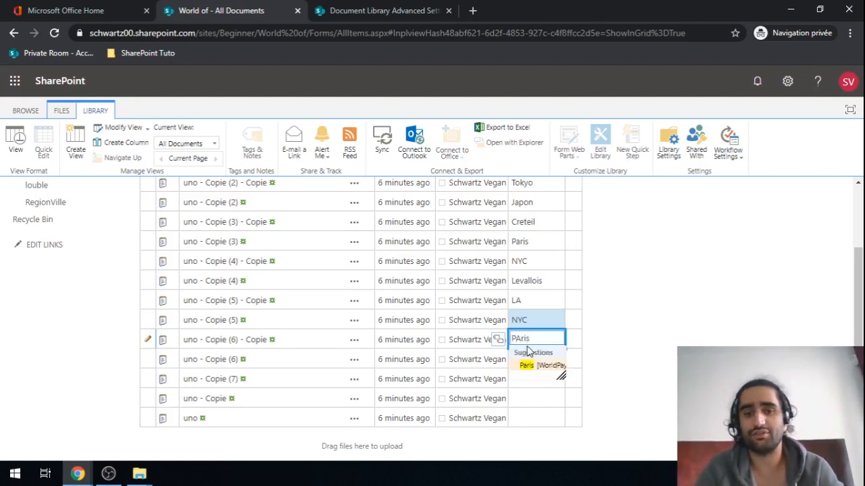
pyautogui.click(526, 365)
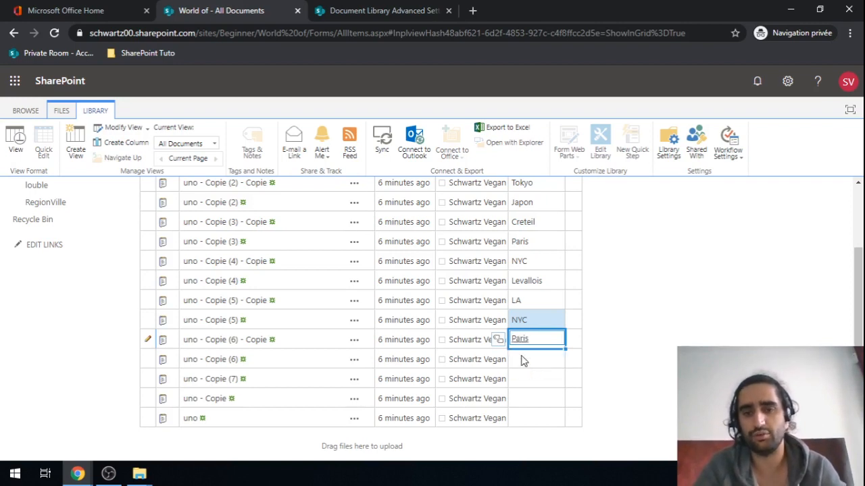
pyautogui.click(524, 362)
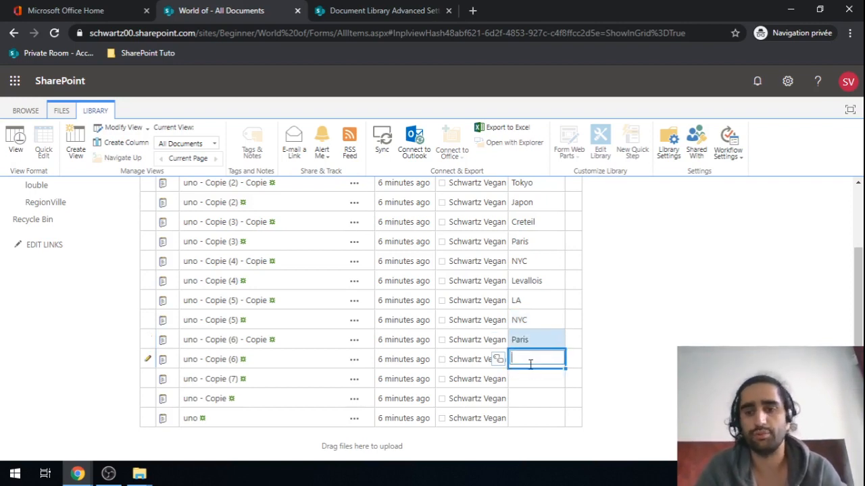
pyautogui.write('PAris')
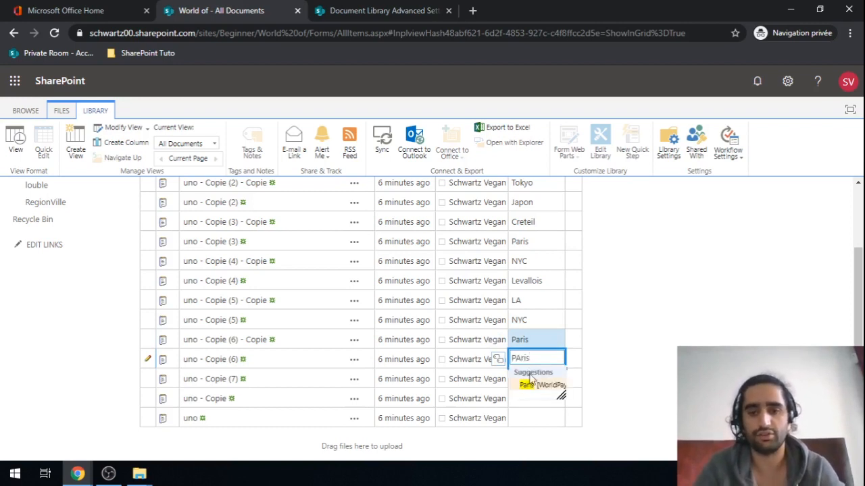
pyautogui.click(528, 384)
pyautogui.click(532, 378)
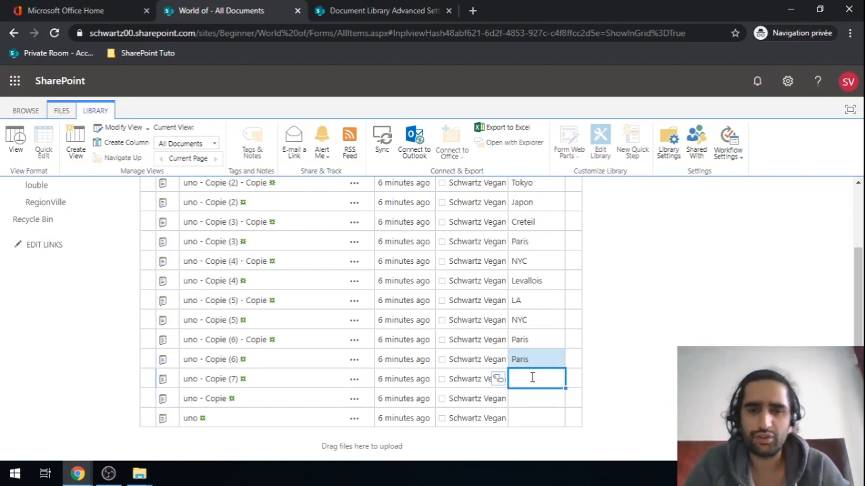
pyautogui.write('Cret')
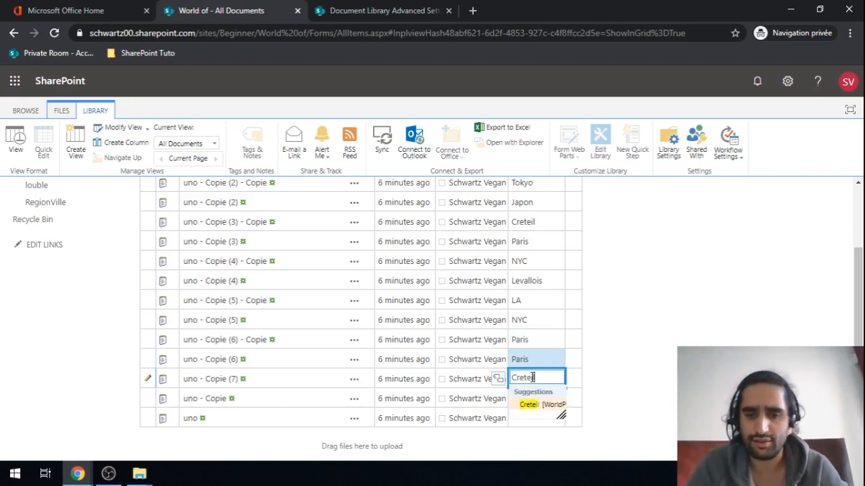
pyautogui.write('eil')
pyautogui.click(530, 405)
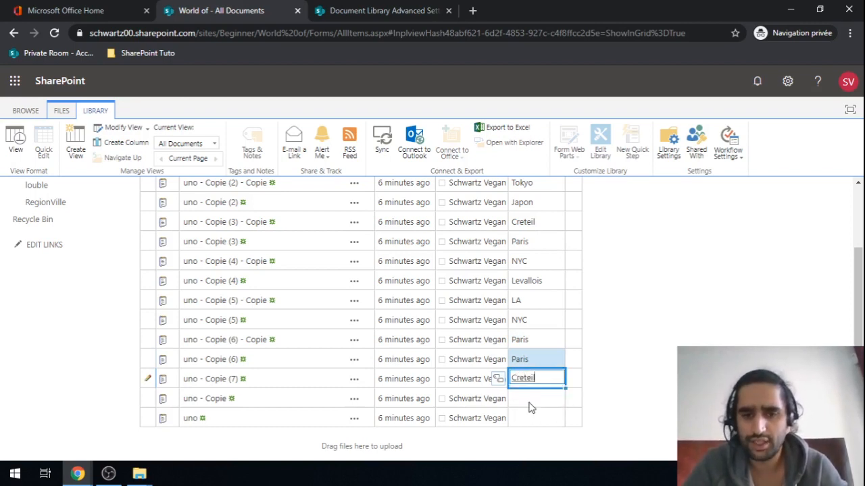
pyautogui.click(529, 398)
# Step: Set Kyoto and Nara as WorldPays terms for the last two documents
pyautogui.write('To')
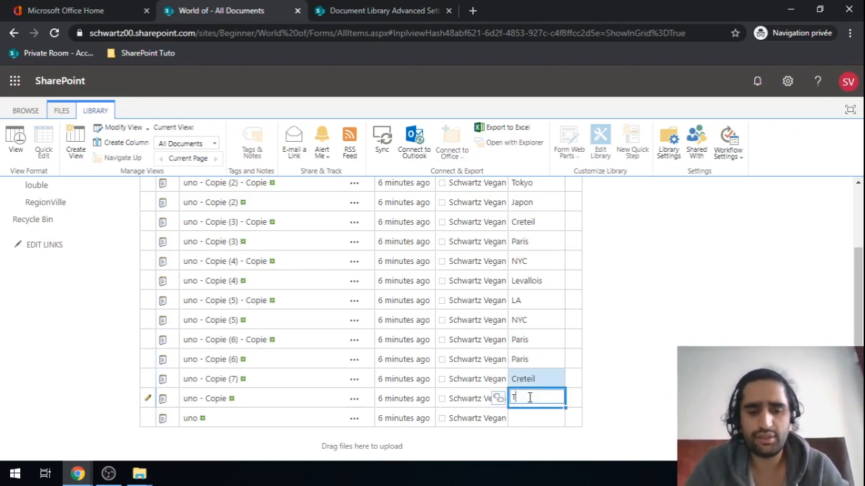
pyautogui.press('BackSpace')
pyautogui.press('BackSpace')
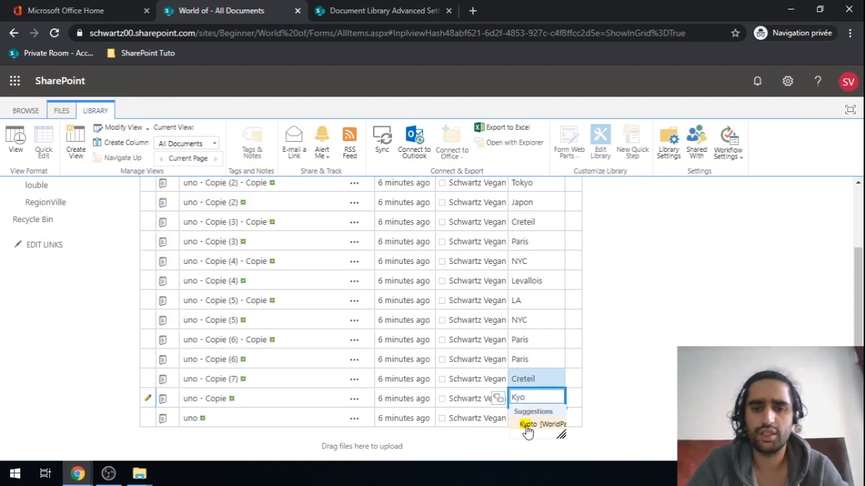
pyautogui.click(528, 424)
pyautogui.click(530, 419)
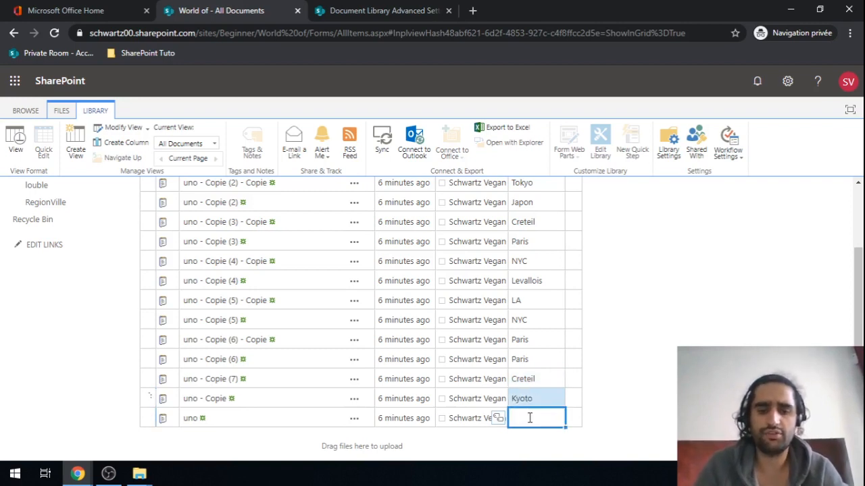
pyautogui.write('Na')
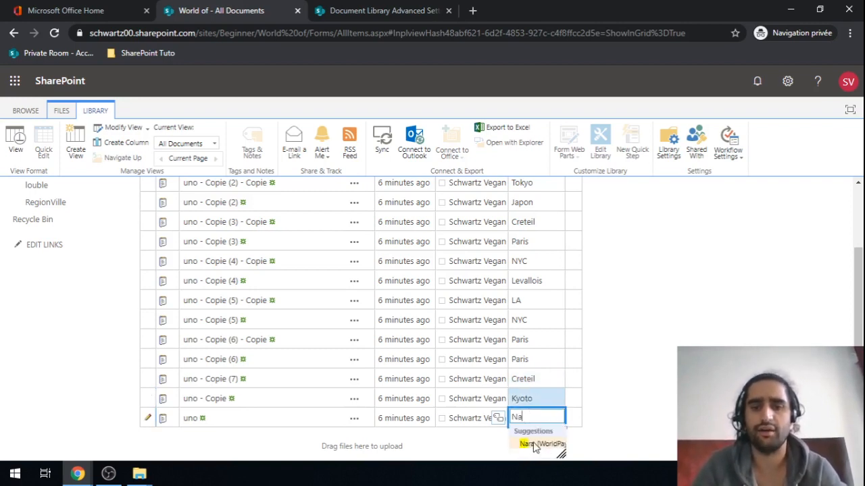
pyautogui.click(534, 445)
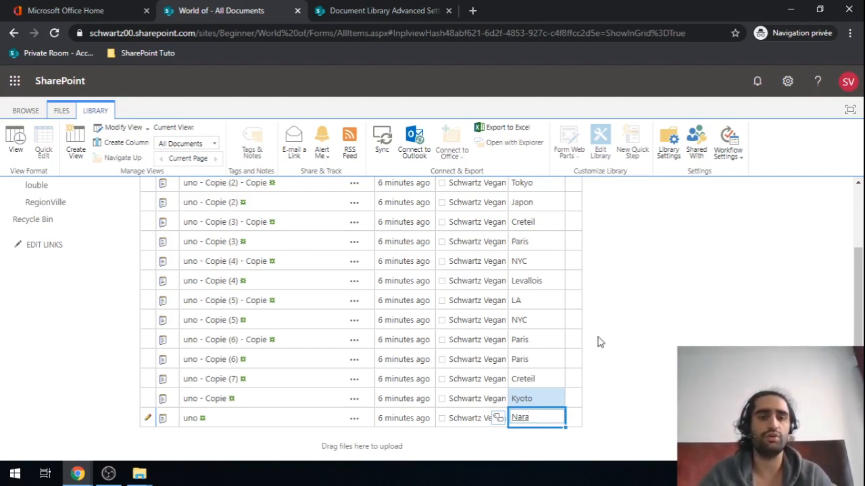
pyautogui.click(558, 339)
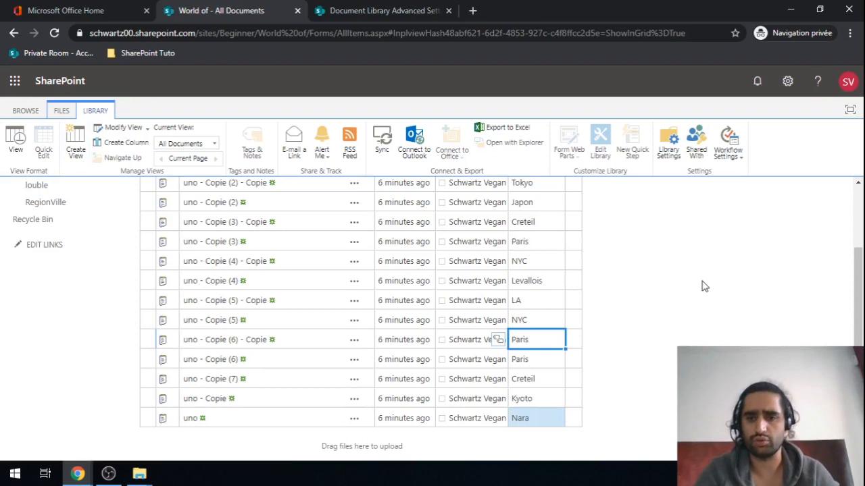
pyautogui.scroll(3, 703, 286)
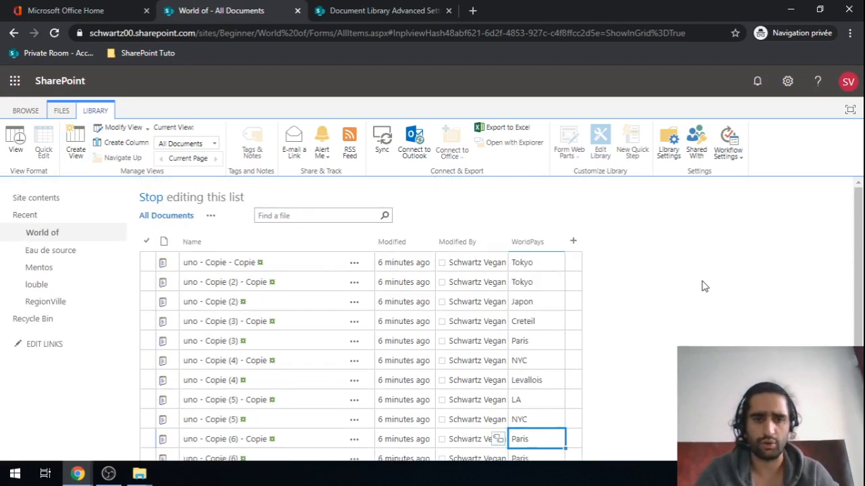
# Step: Stop grid editing to save the WorldPays terms and review the document list
pyautogui.click(150, 200)
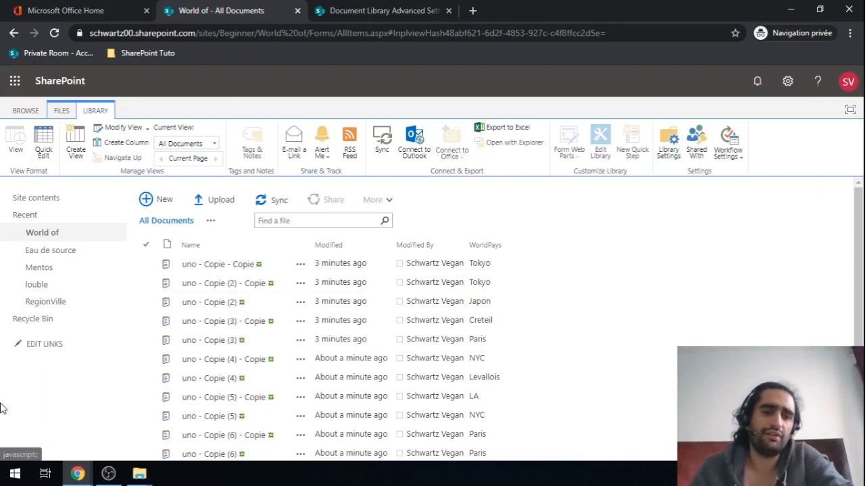
pyautogui.scroll(-2, 9, 404)
pyautogui.scroll(1, 9, 404)
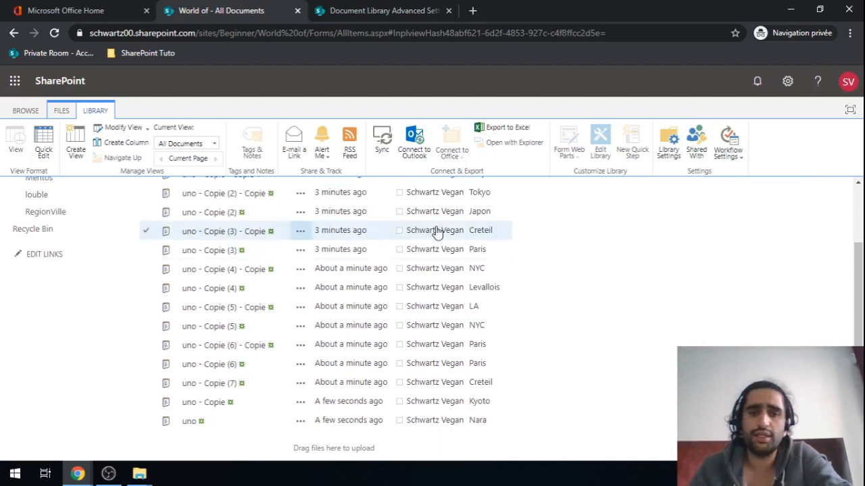
pyautogui.scroll(2, 476, 244)
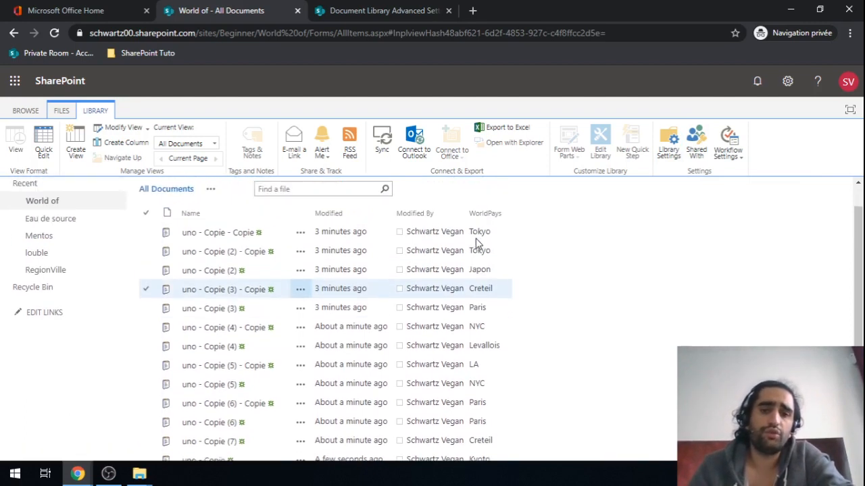
# Step: Open the World of library's settings and go to its Metadata navigation settings
pyautogui.click(669, 150)
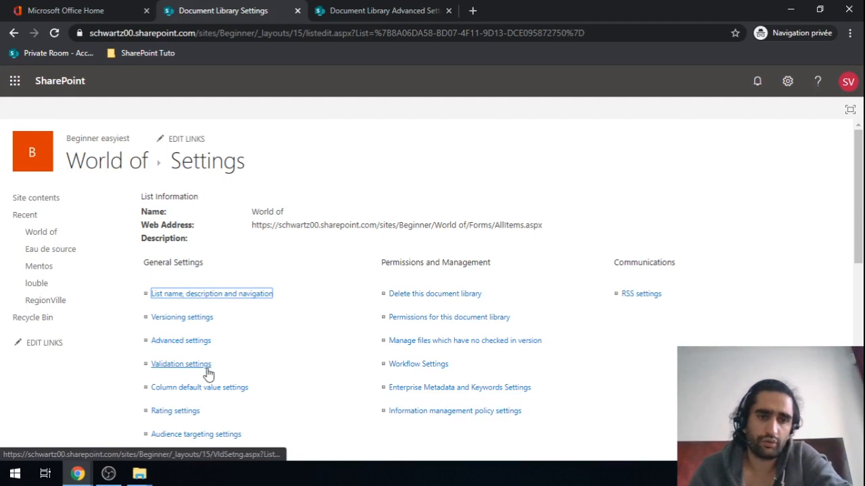
pyautogui.scroll(-2, 208, 373)
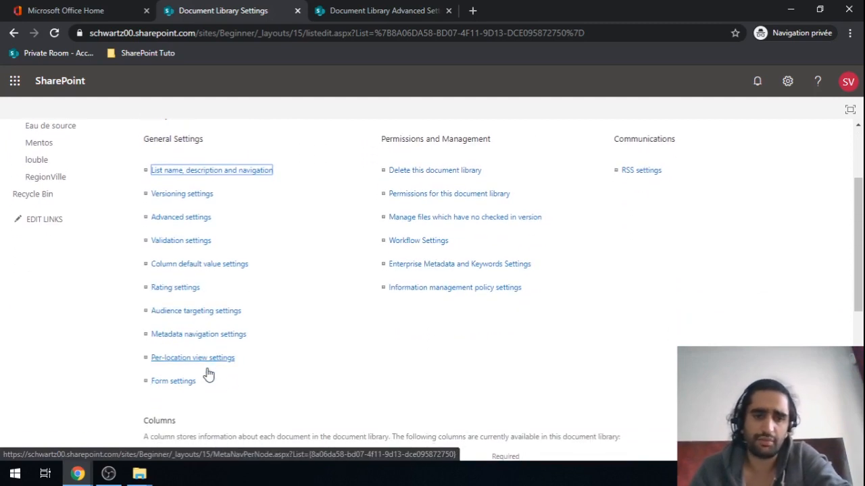
pyautogui.click(169, 337)
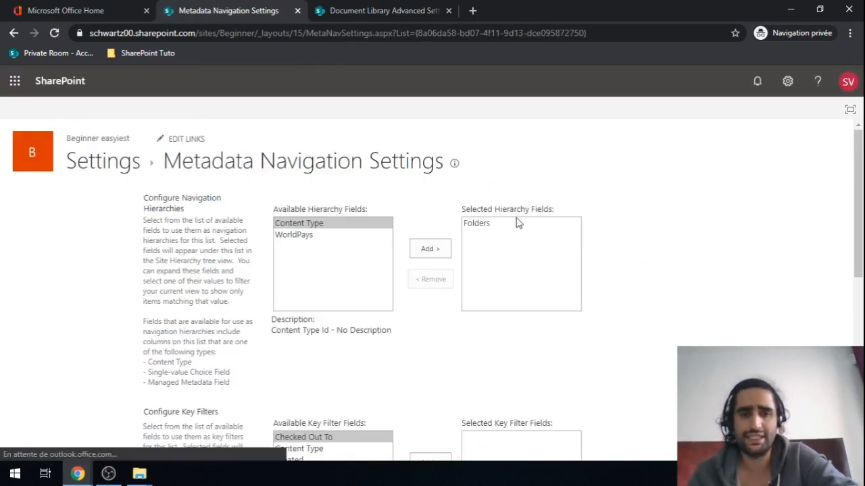
# Step: Replace Folders with WorldPays as the navigation hierarchy field
pyautogui.click(487, 226)
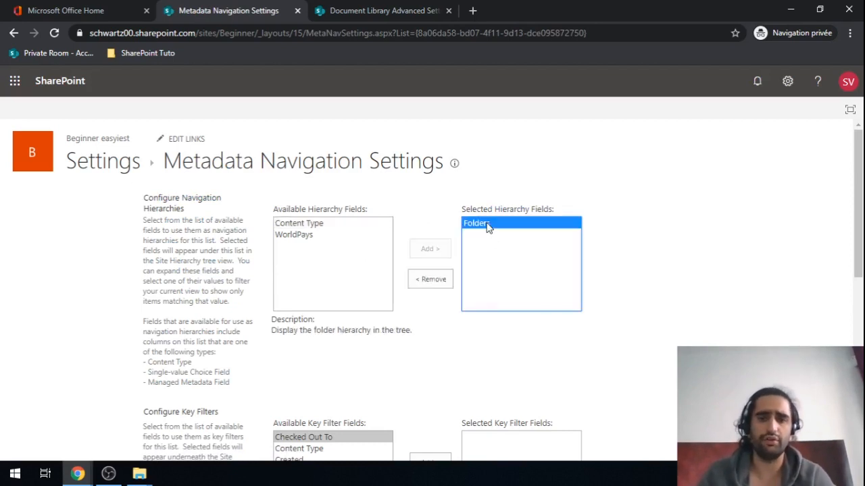
pyautogui.click(431, 283)
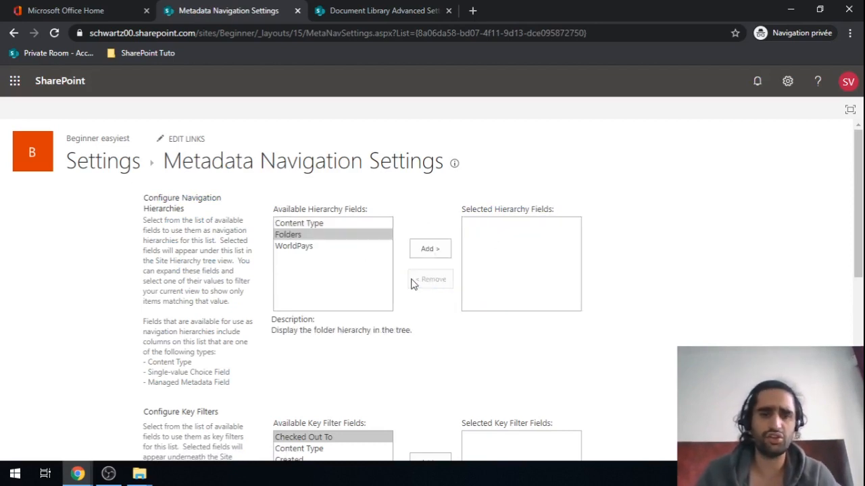
pyautogui.click(295, 248)
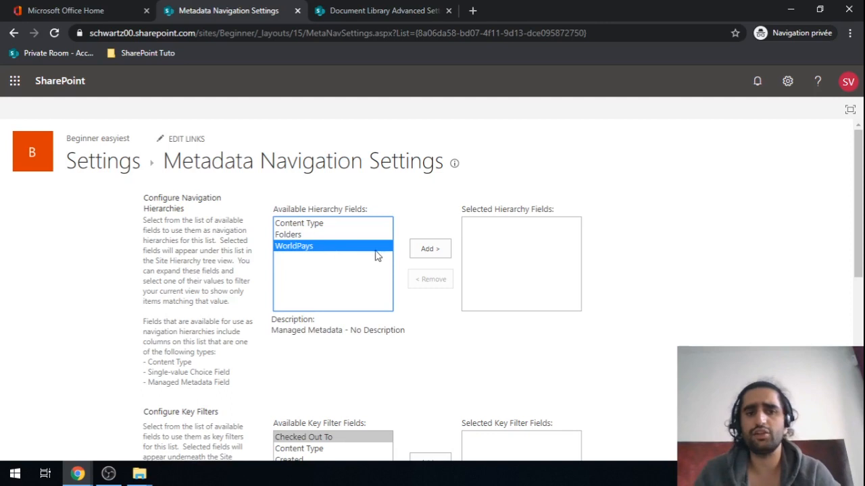
pyautogui.click(427, 251)
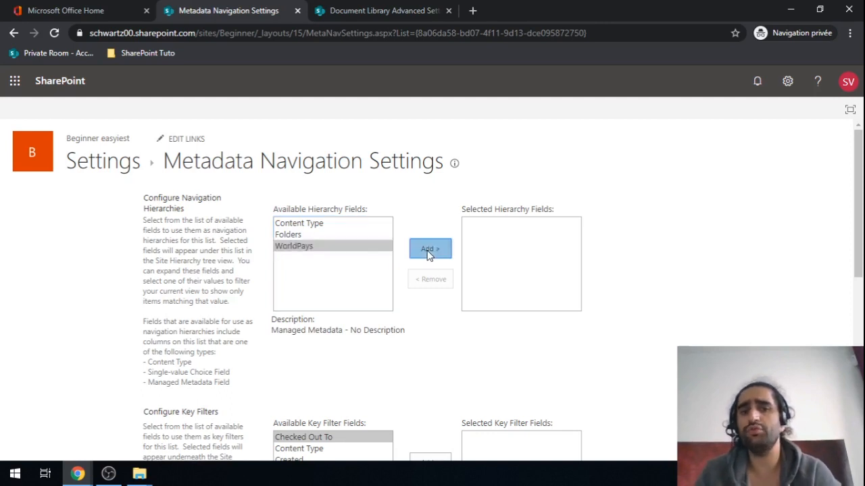
# Step: Add Created By and Modified By as key filters and save the settings
pyautogui.scroll(-3, 427, 253)
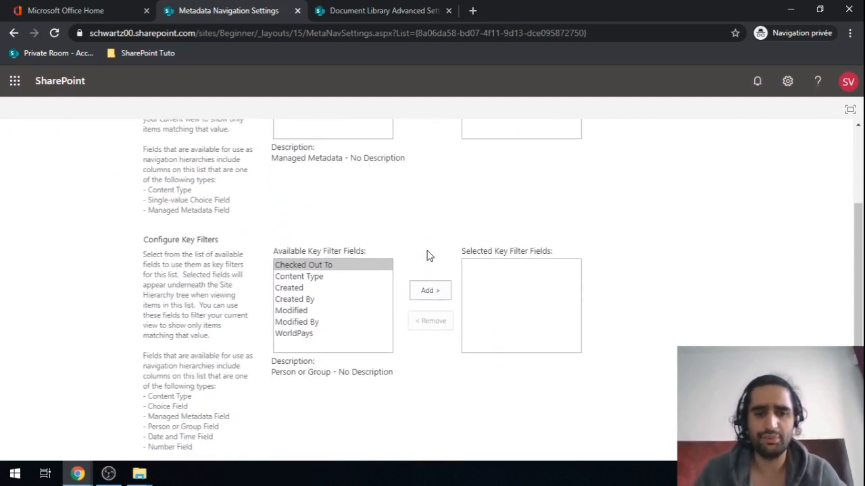
pyautogui.click(297, 302)
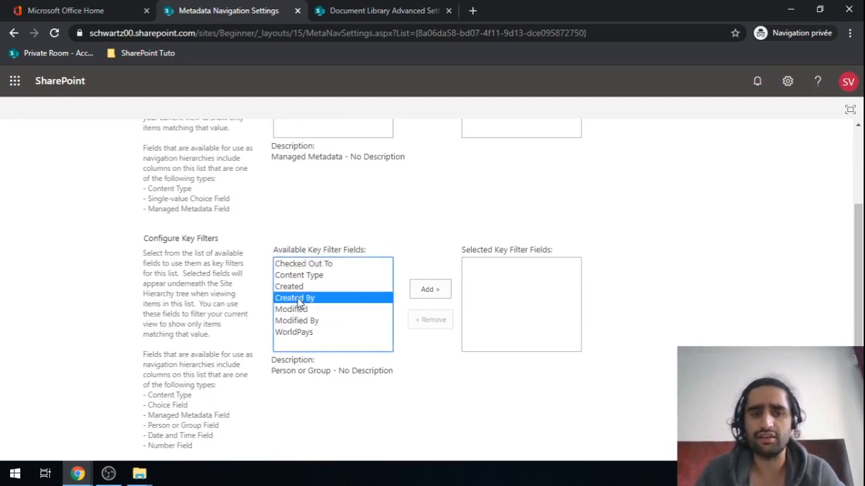
pyautogui.click(430, 294)
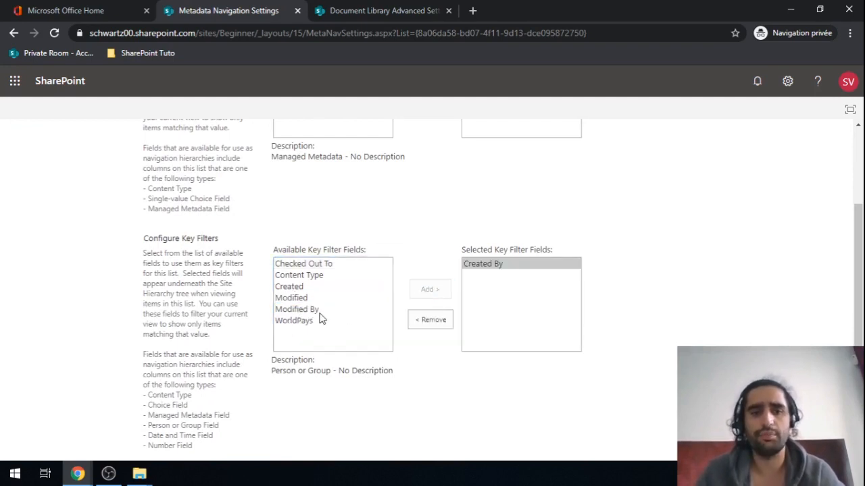
pyautogui.click(324, 309)
pyautogui.click(436, 292)
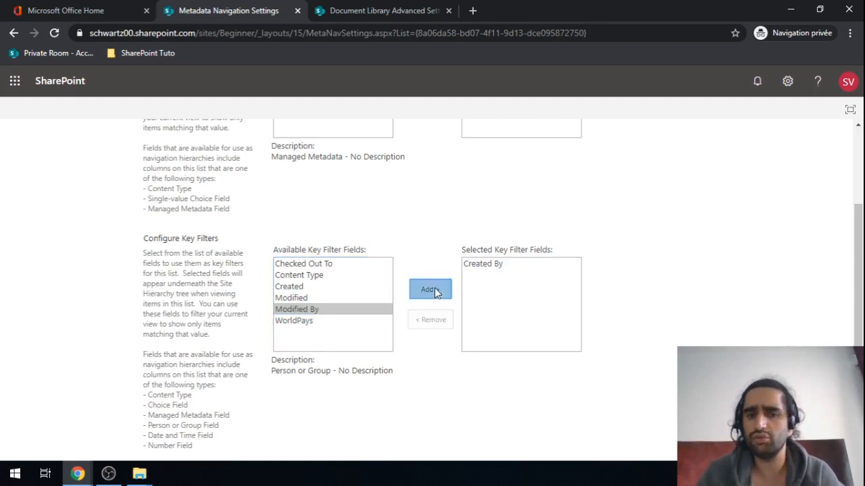
pyautogui.scroll(-3, 671, 315)
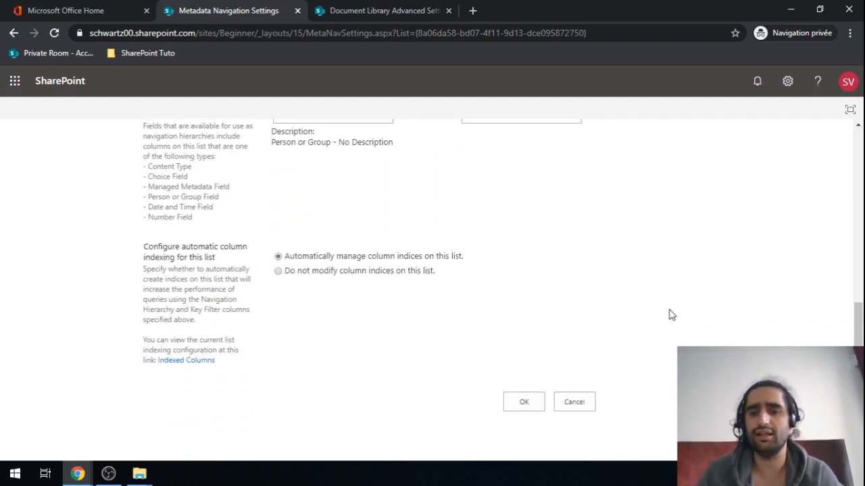
pyautogui.click(515, 409)
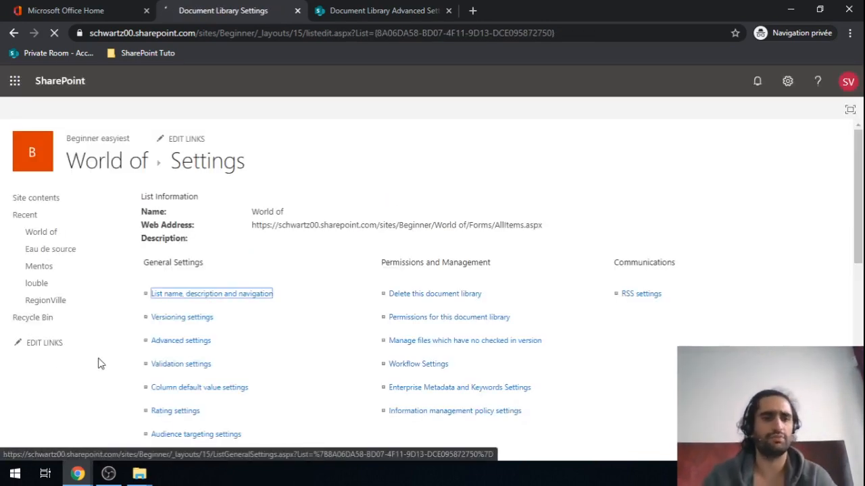
# Step: Return to the World of library and remove the Eau de source, Mentos, louble and RegionVille links
pyautogui.click(104, 159)
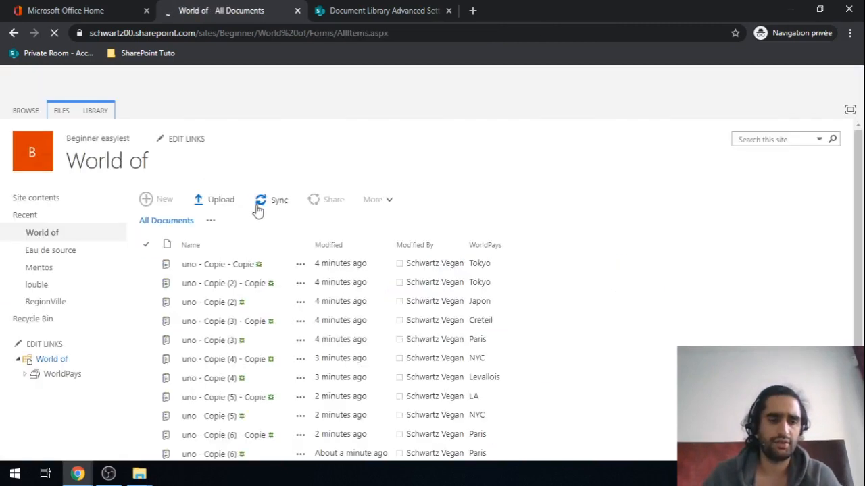
pyautogui.click(42, 345)
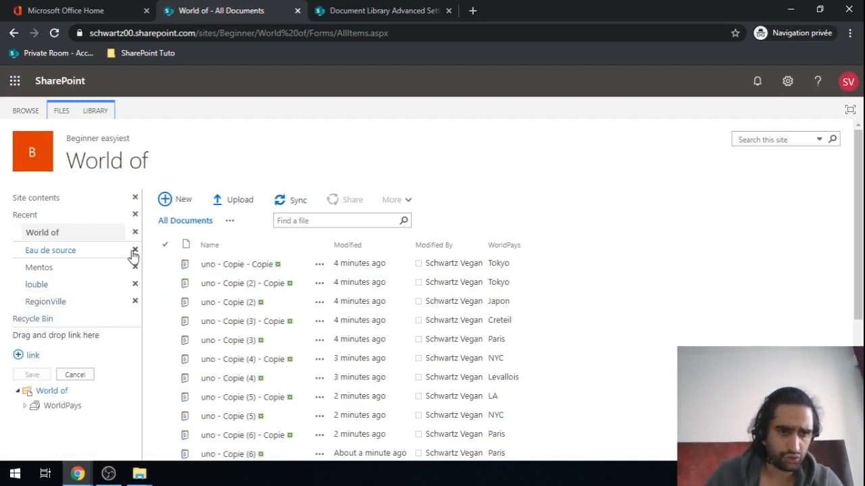
pyautogui.click(136, 251)
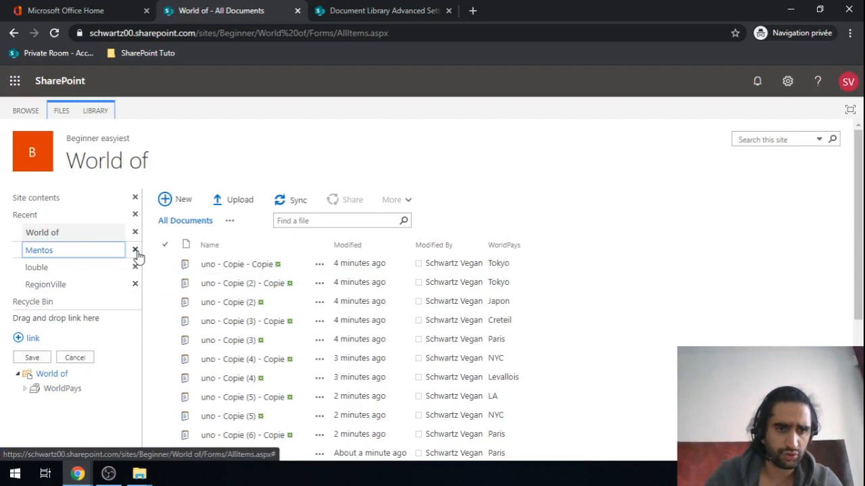
pyautogui.click(135, 251)
pyautogui.click(135, 251)
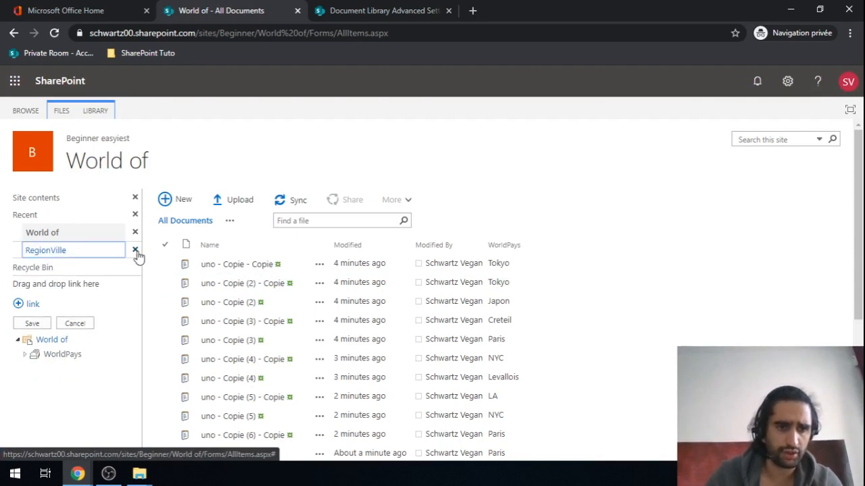
pyautogui.click(135, 252)
pyautogui.click(37, 307)
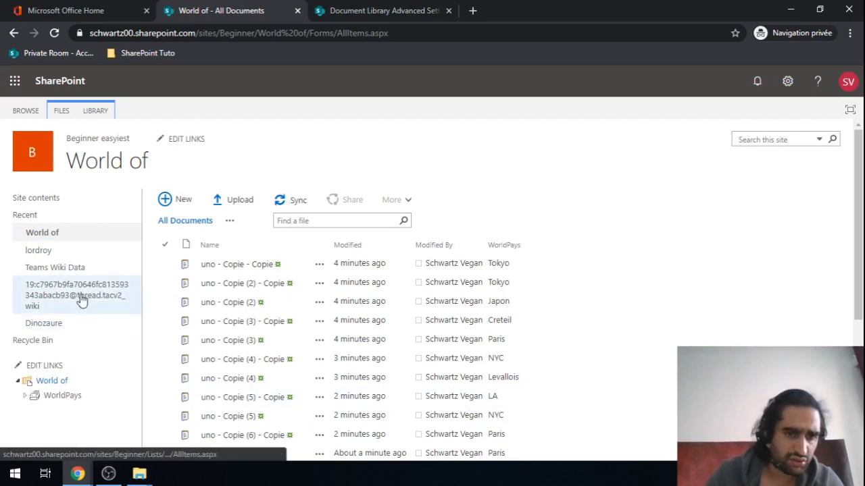
pyautogui.scroll(-1, 77, 332)
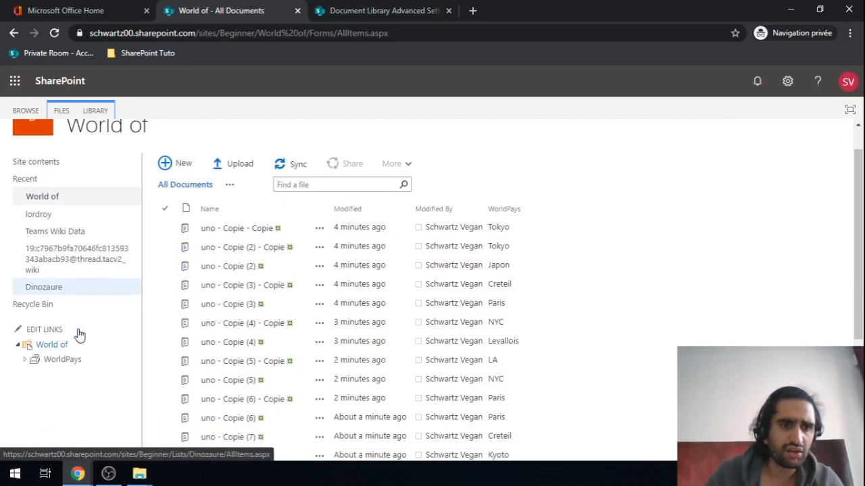
pyautogui.scroll(1, 79, 333)
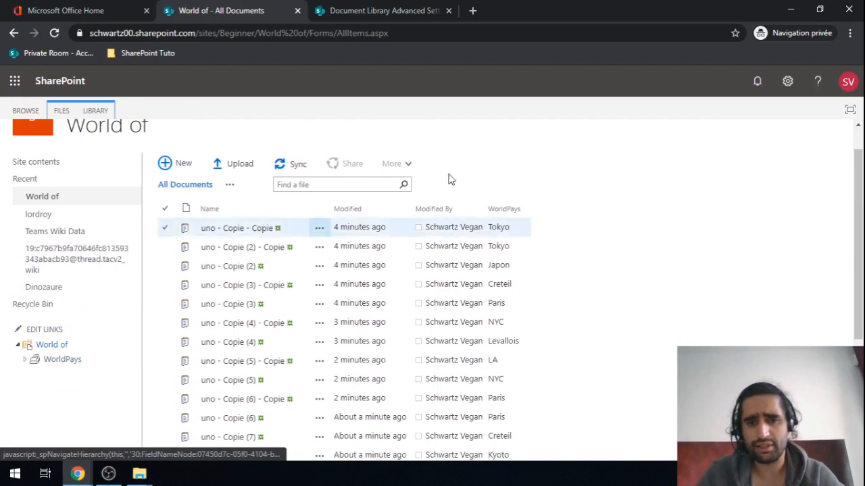
# Step: Expand WorldPays, Japon and France in the tree, then filter by Paris and then France
pyautogui.click(26, 361)
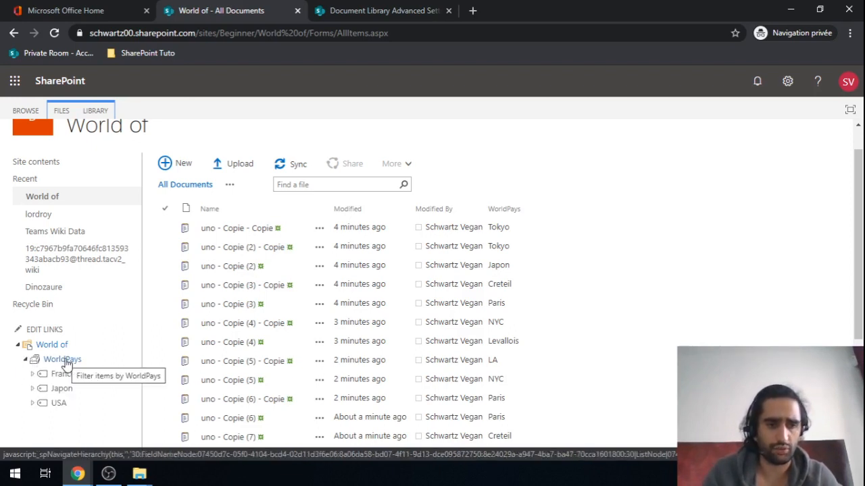
pyautogui.click(31, 389)
pyautogui.scroll(-1, 88, 393)
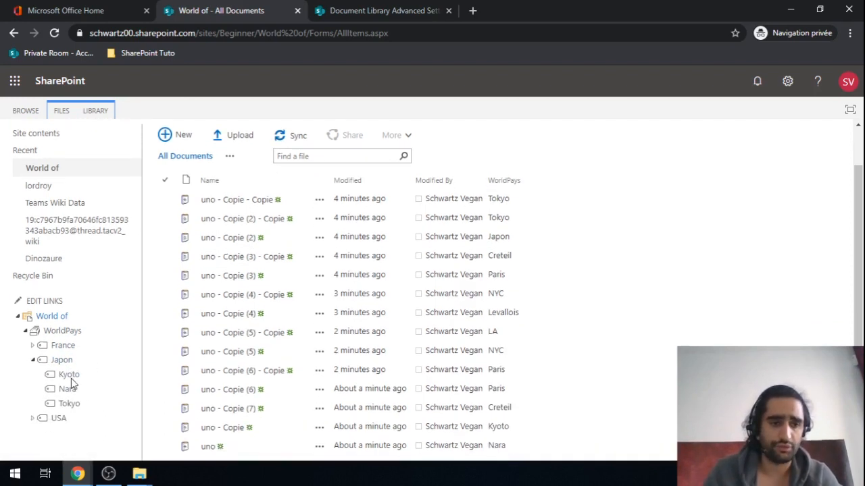
pyautogui.click(33, 345)
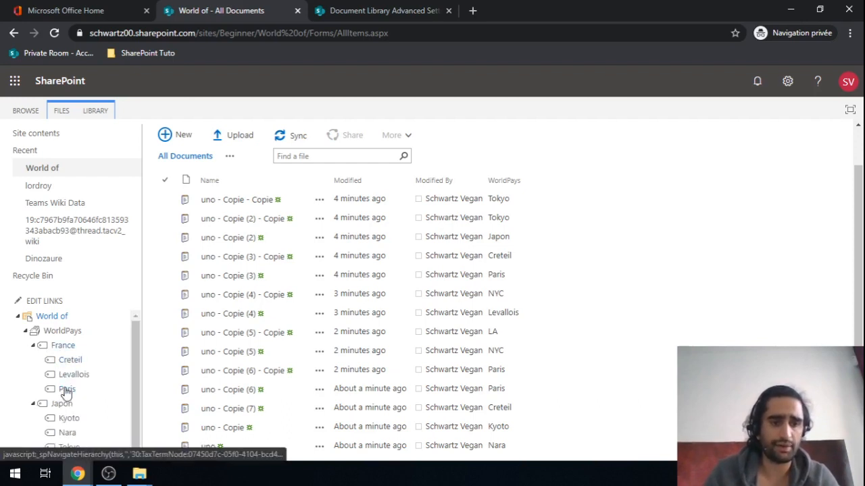
pyautogui.click(67, 391)
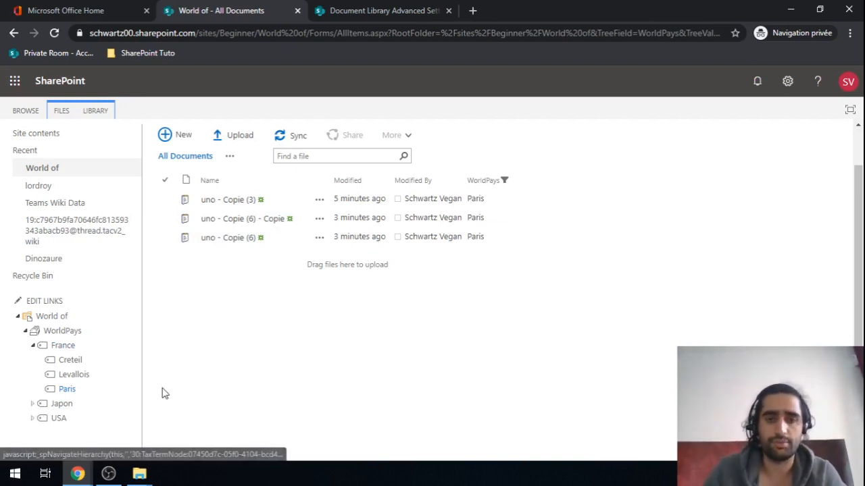
pyautogui.click(63, 345)
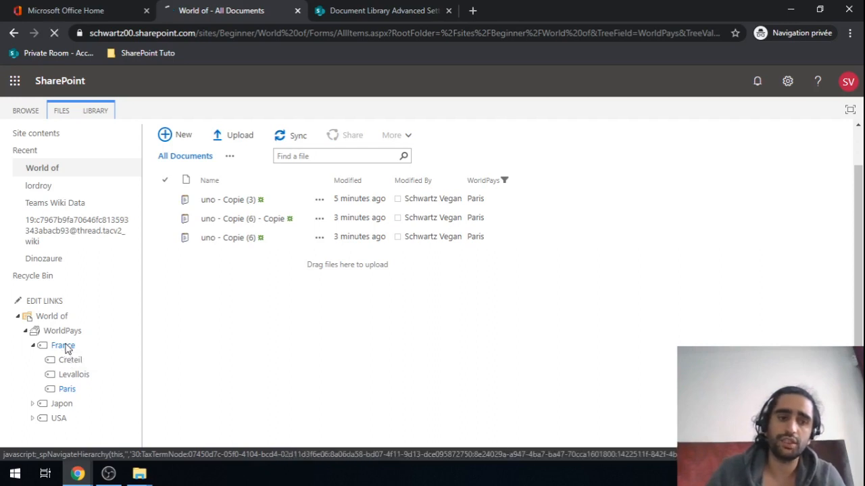